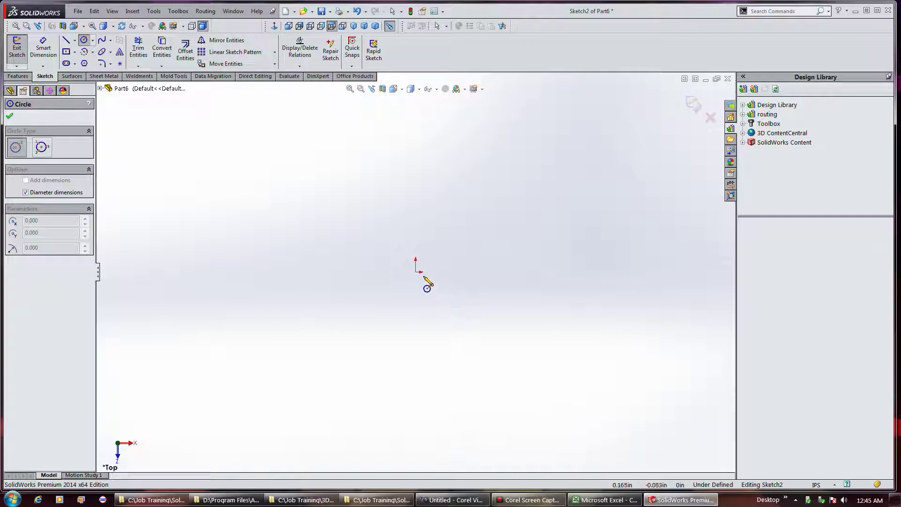
Sketch a circle centred on the origin with a radius of about 1.5 in and finish the sketch
{"action": "left_click", "coordinate": [416, 273]}
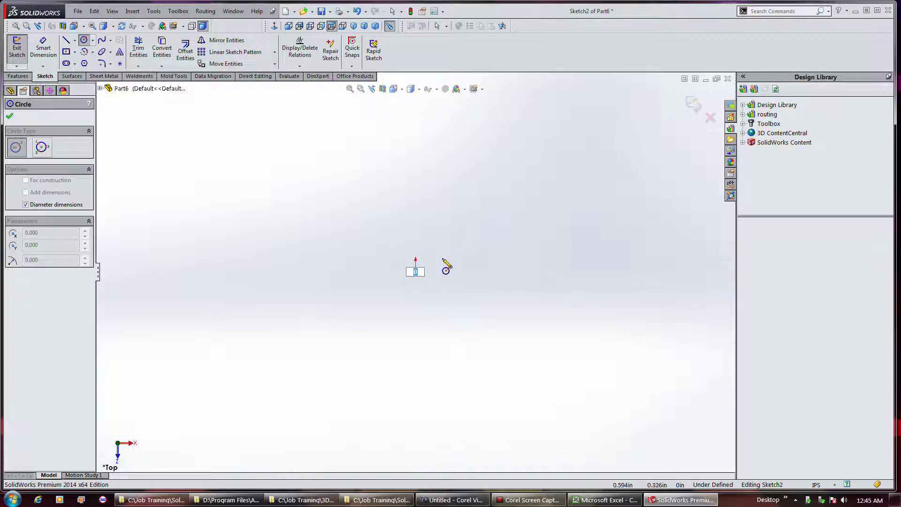
{"action": "left_click", "coordinate": [435, 246]}
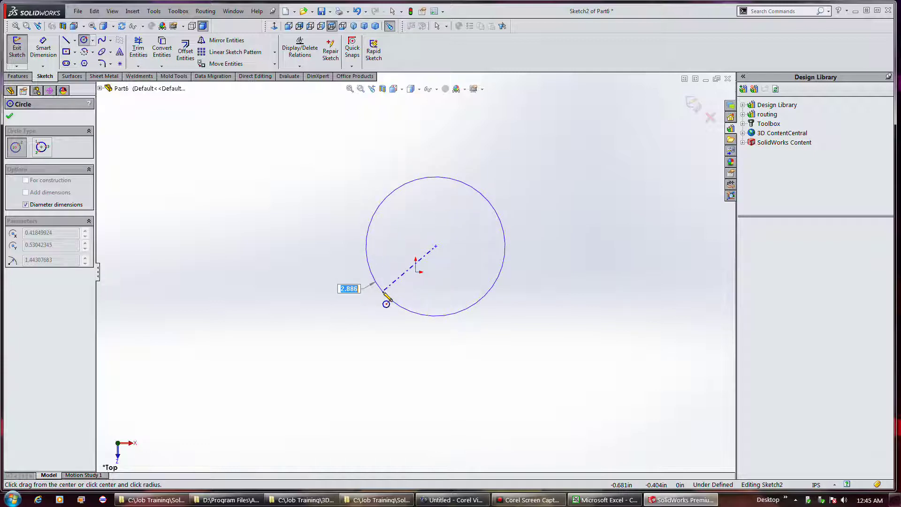
{"action": "left_click", "coordinate": [383, 304]}
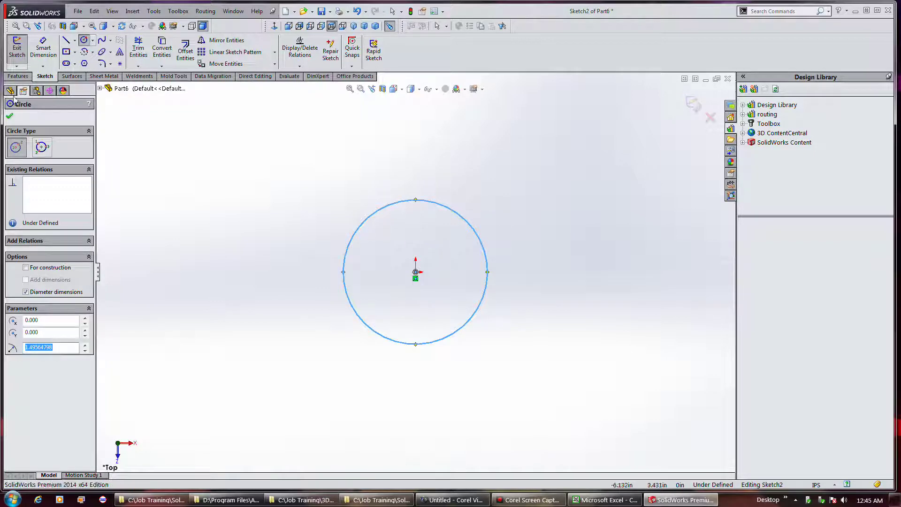
{"action": "left_click", "coordinate": [693, 102]}
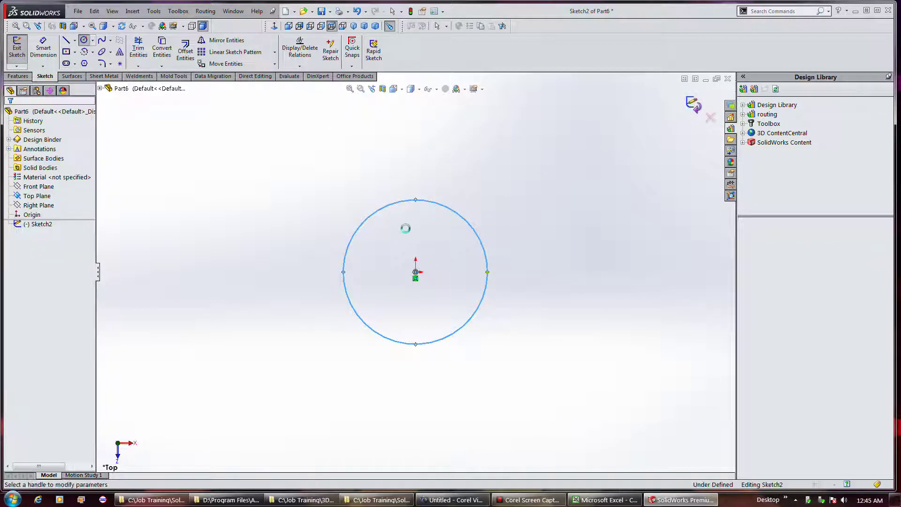
Extrude the circle as a surface with the Mid Plane end condition, about 11.05 in long
{"action": "left_click", "coordinate": [47, 181]}
{"action": "left_click", "coordinate": [64, 219]}
{"action": "left_click_drag", "start_coordinate": [418, 199], "coordinate": [419, 151]}
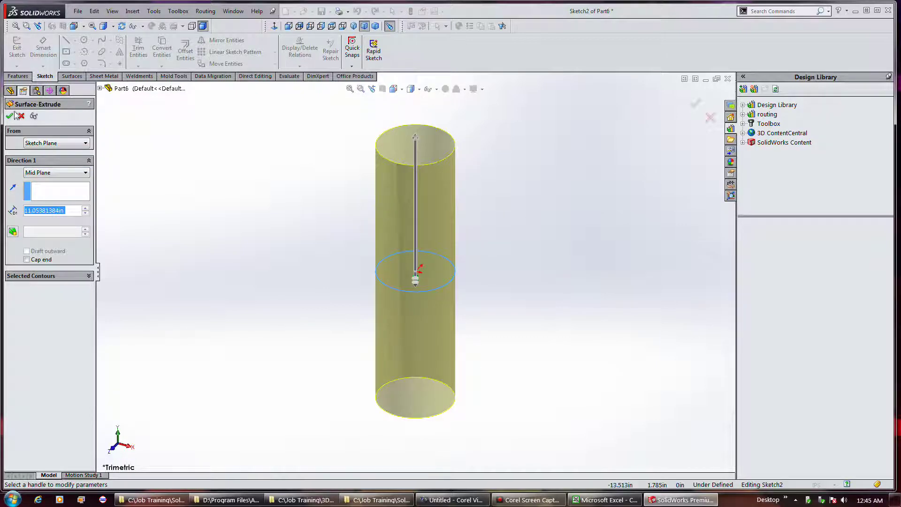
{"action": "key", "text": "Return"}
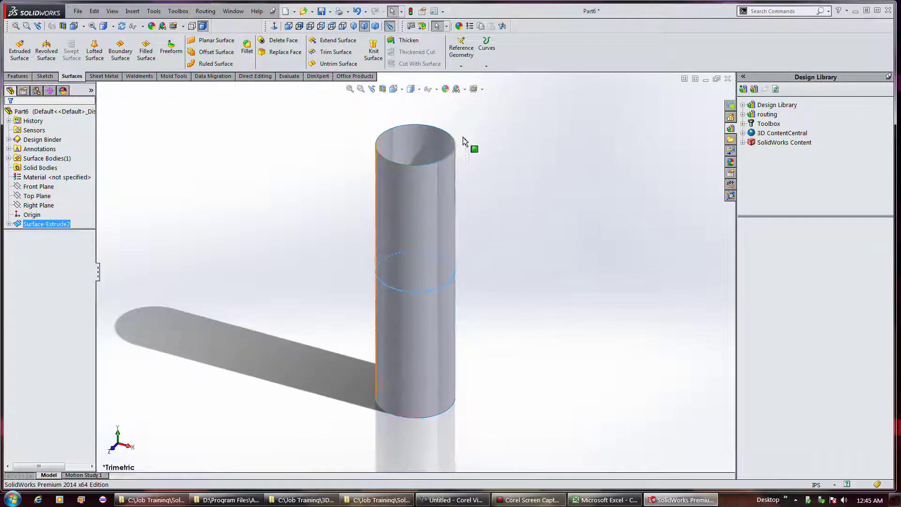
Close both ends of the cylinder with planar surfaces bounded by its upper and lower circular edges
{"action": "mouse_move", "coordinate": [516, 143]}
{"action": "middle_mouse_down"}
{"action": "mouse_move", "coordinate": [525, 233]}
{"action": "mouse_move", "coordinate": [517, 134]}
{"action": "mouse_move", "coordinate": [508, 146]}
{"action": "middle_mouse_up"}
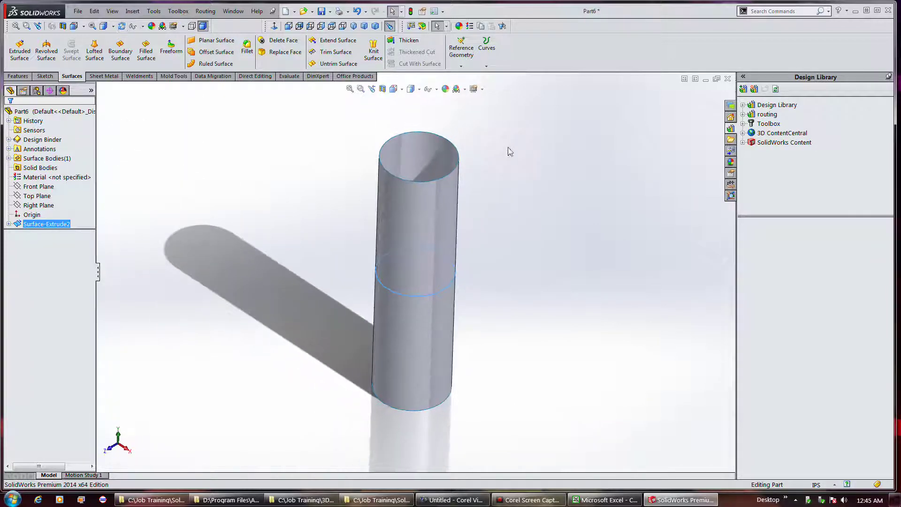
{"action": "left_click", "coordinate": [213, 40]}
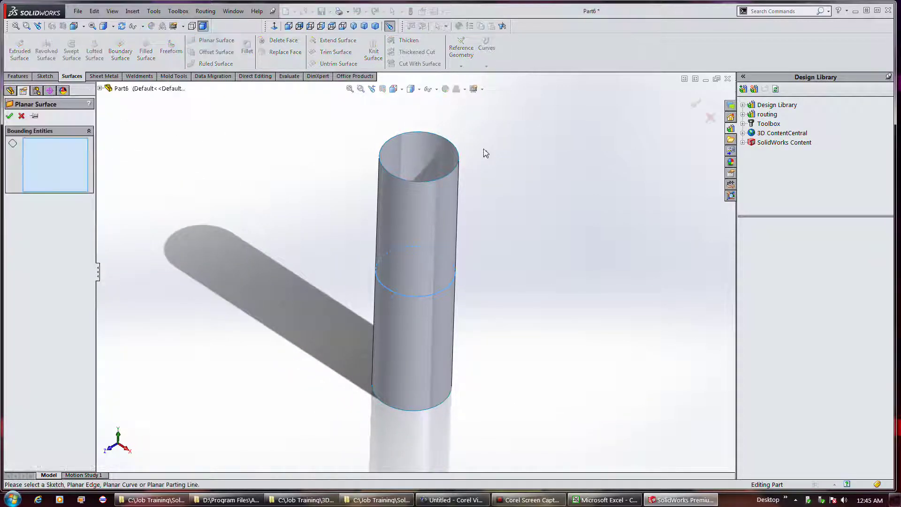
{"action": "left_click", "coordinate": [441, 140]}
{"action": "middle_click_drag", "start_coordinate": [517, 302], "coordinate": [491, 207]}
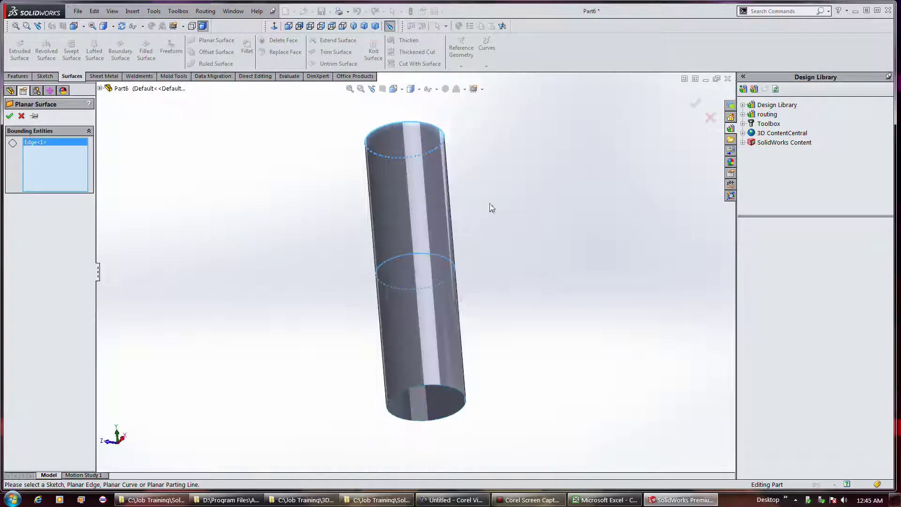
{"action": "left_click", "coordinate": [439, 388]}
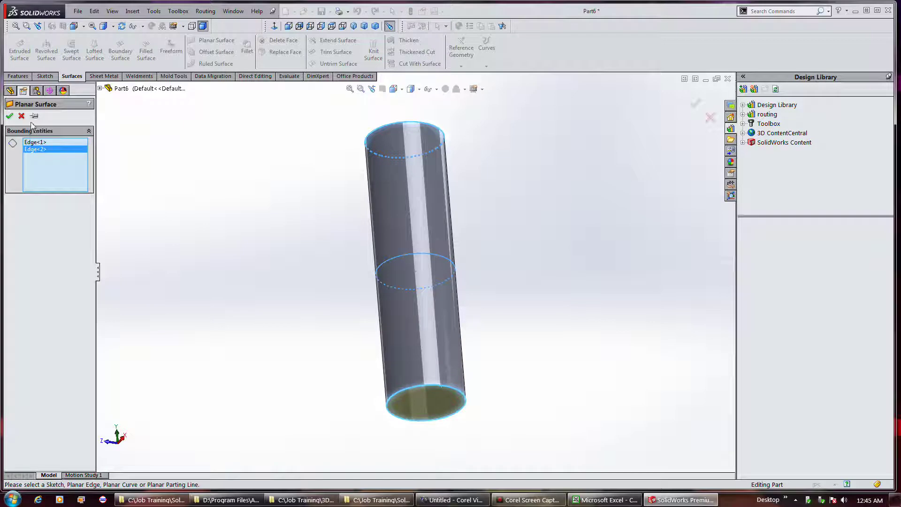
{"action": "left_click", "coordinate": [9, 116]}
Examine the list of surface bodies that make up the capped cylinder and inspect the model
{"action": "middle_click_drag", "start_coordinate": [563, 251], "coordinate": [583, 362]}
{"action": "scroll", "coordinate": [562, 350], "scroll_direction": "down", "scroll_amount": 2}
{"action": "left_click", "coordinate": [28, 168]}
{"action": "left_click", "coordinate": [8, 158]}
{"action": "left_click", "coordinate": [49, 168]}
{"action": "left_click", "coordinate": [118, 180]}
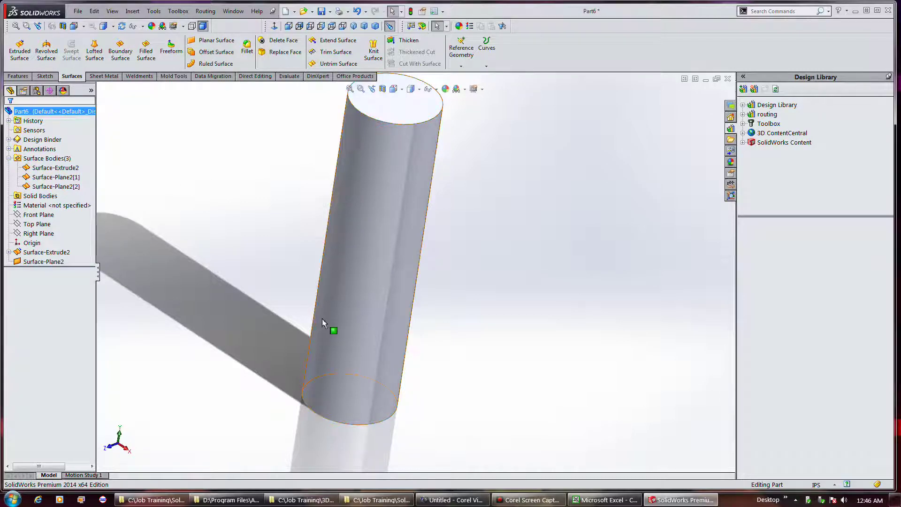
{"action": "scroll", "coordinate": [330, 331], "scroll_direction": "up", "scroll_amount": 2}
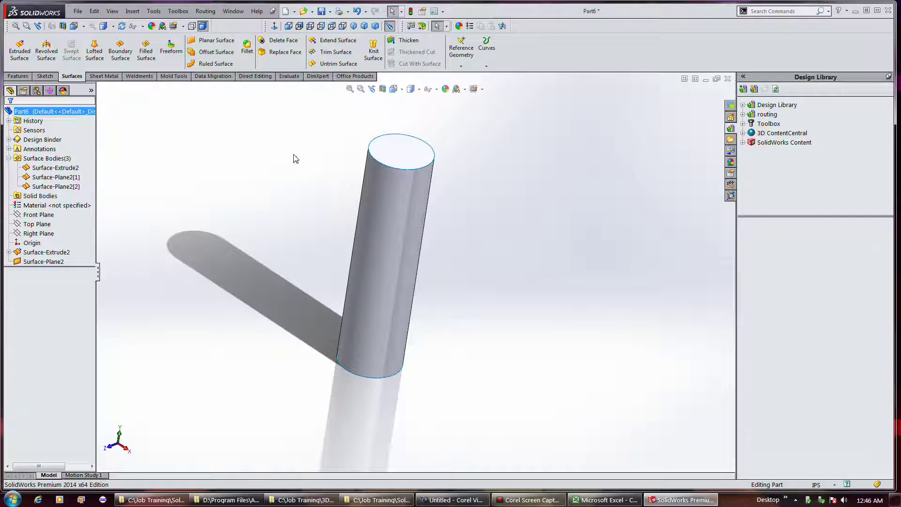
{"action": "middle_click_drag", "start_coordinate": [464, 207], "coordinate": [472, 161]}
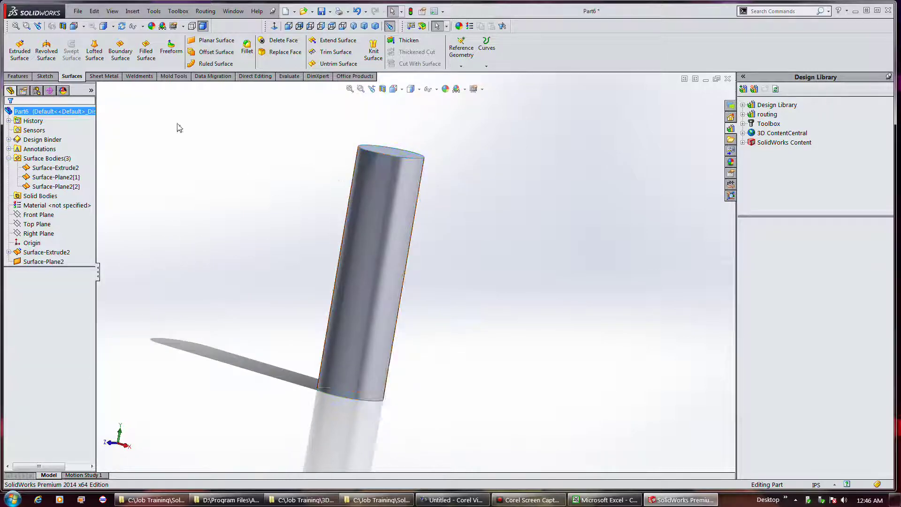
{"action": "left_click", "coordinate": [19, 51]}
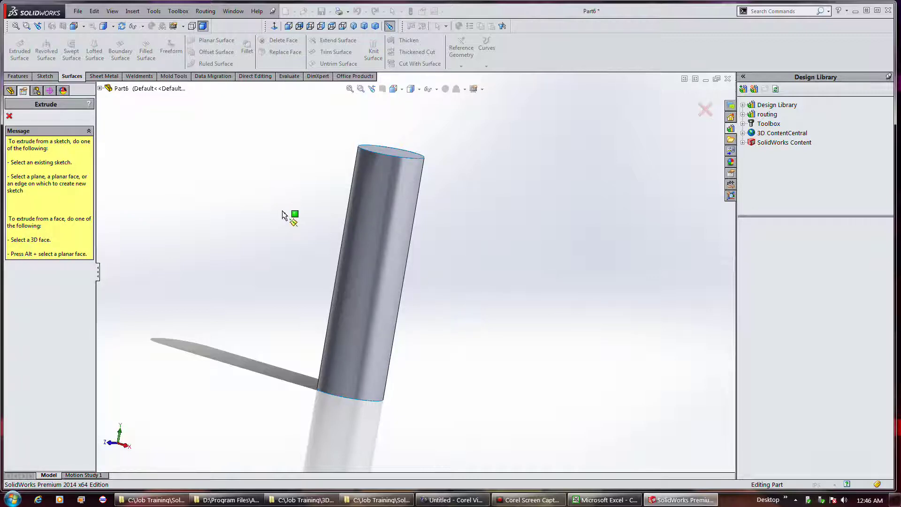
{"action": "left_click", "coordinate": [10, 116]}
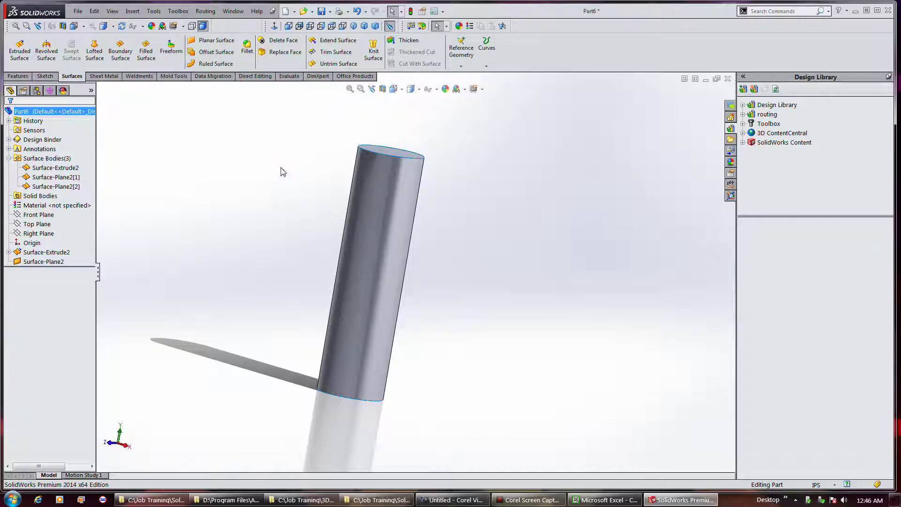
{"action": "middle_click_drag", "start_coordinate": [291, 171], "coordinate": [295, 191]}
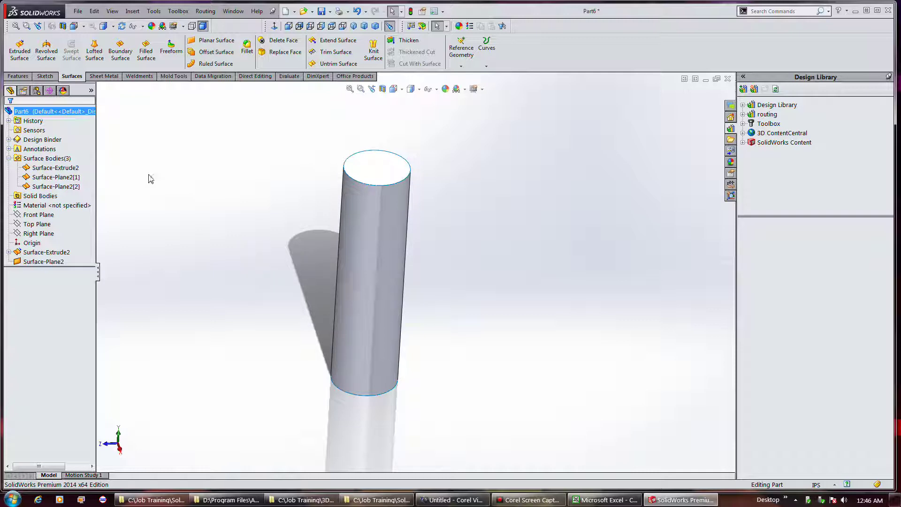
Start a sketch on the Right Plane and draw a sloped line across the upper part of the cylinder
{"action": "left_click", "coordinate": [45, 76]}
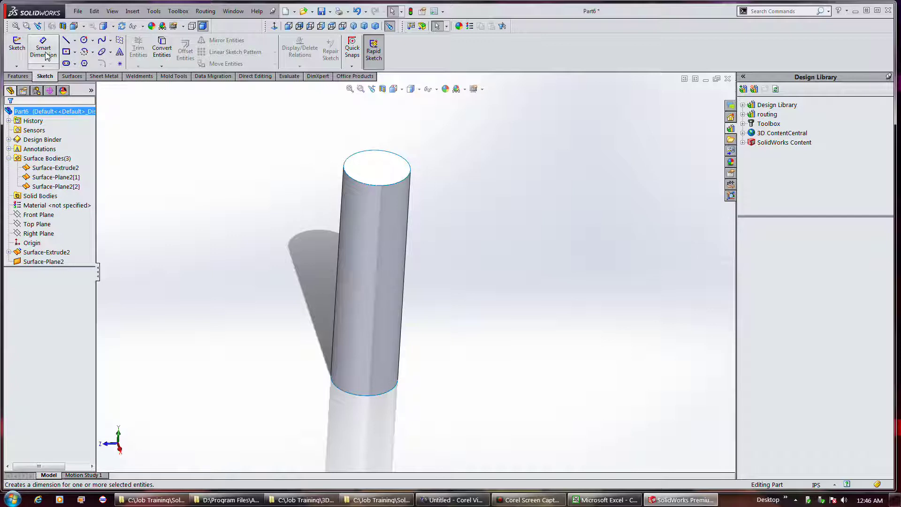
{"action": "left_click", "coordinate": [17, 47]}
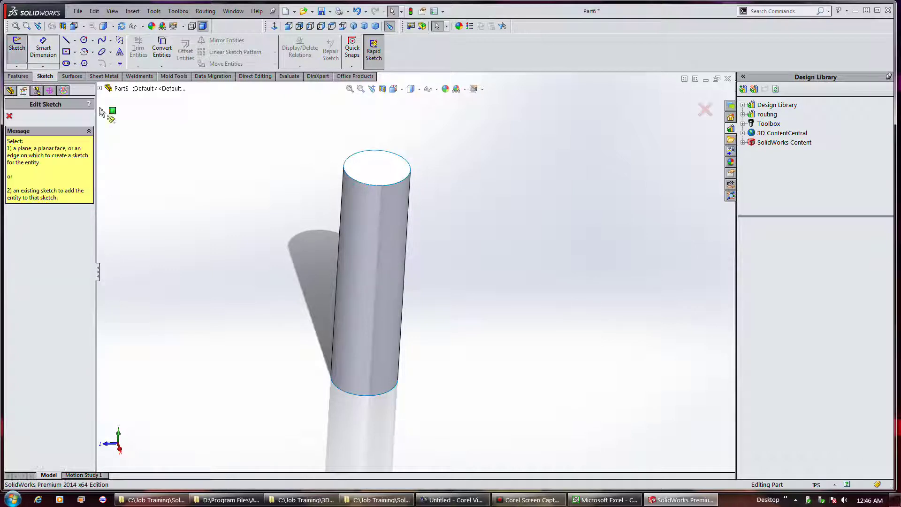
{"action": "left_click", "coordinate": [99, 89]}
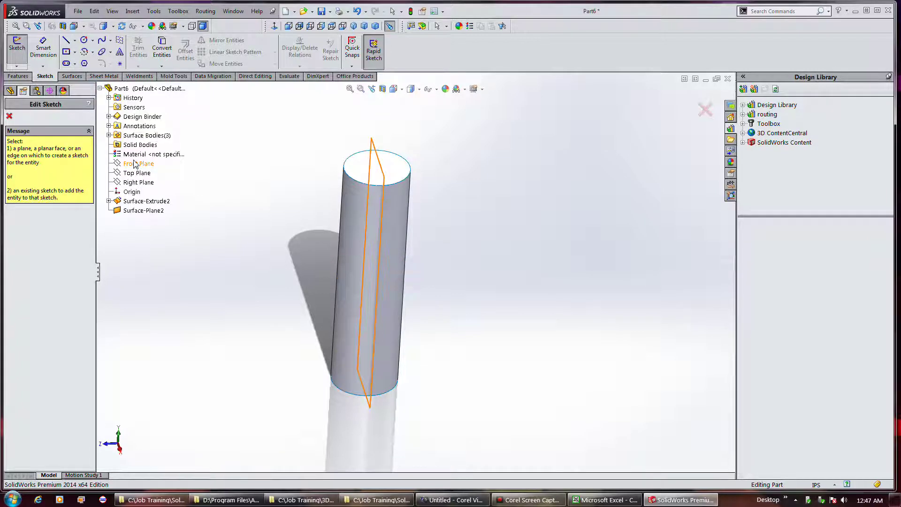
{"action": "left_click", "coordinate": [136, 182]}
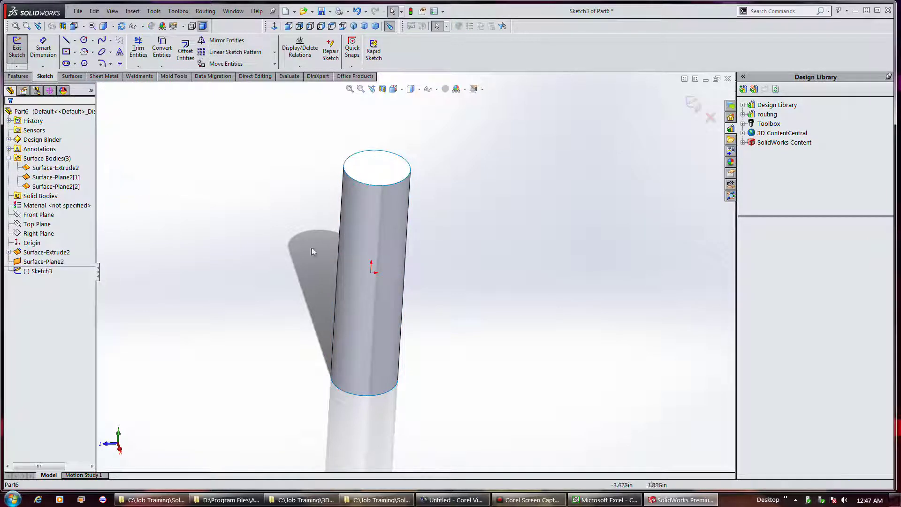
{"action": "left_click", "coordinate": [66, 41]}
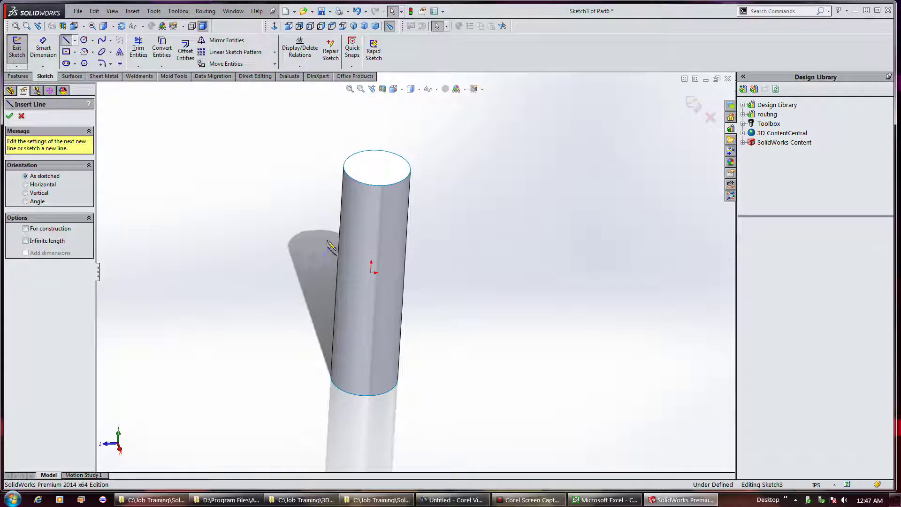
{"action": "left_click", "coordinate": [276, 238]}
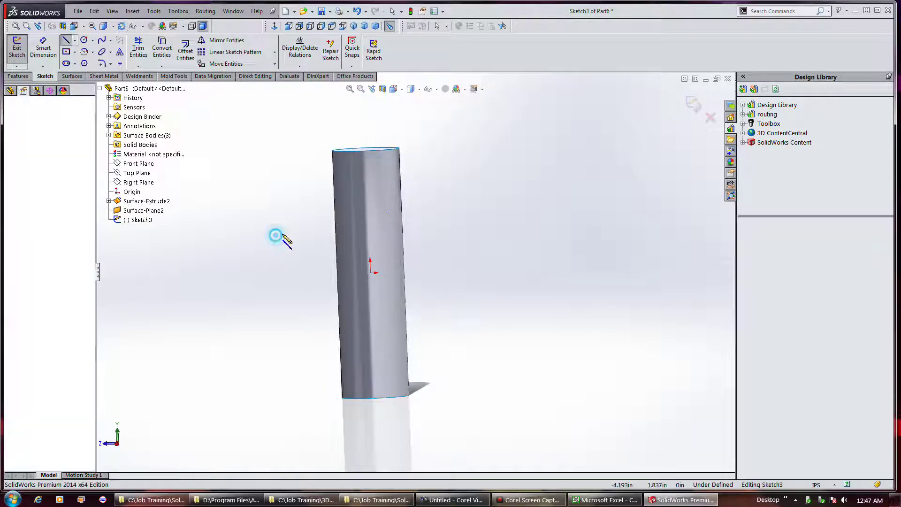
{"action": "left_click", "coordinate": [464, 183]}
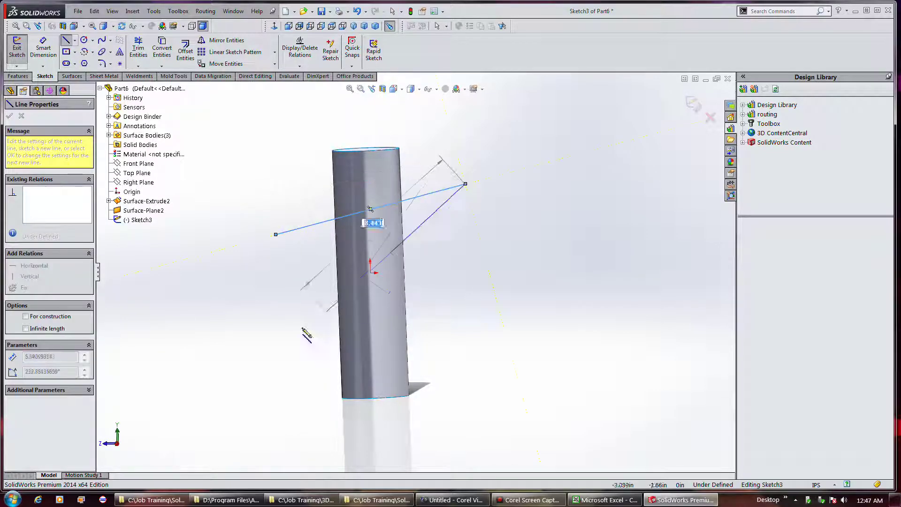
Draw a second line, sloped the opposite way, across the lower part of the cylinder and finish the sketch
{"action": "double_click", "coordinate": [287, 360]}
{"action": "left_click", "coordinate": [286, 359]}
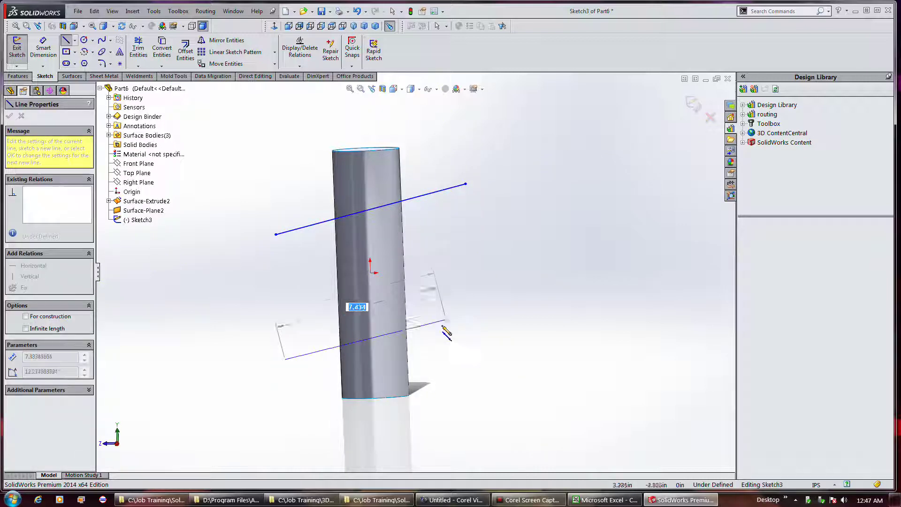
{"action": "left_click", "coordinate": [476, 372]}
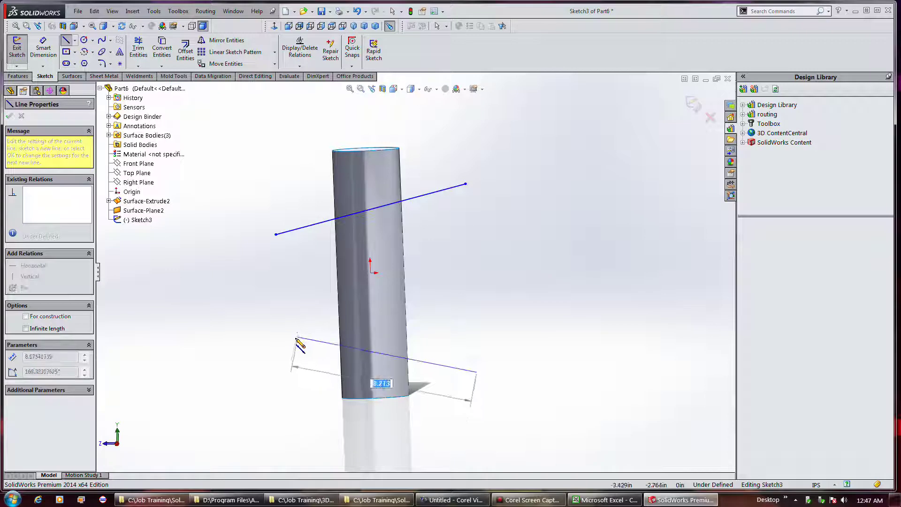
{"action": "double_click", "coordinate": [279, 336]}
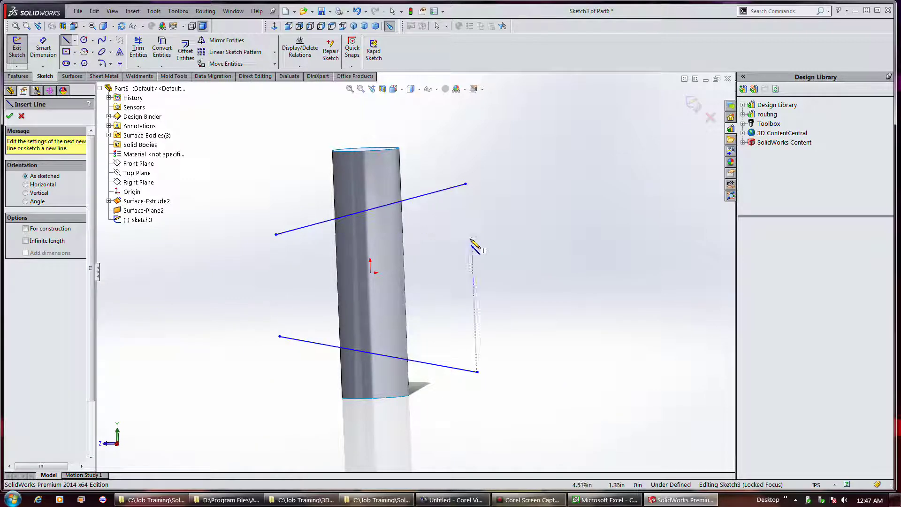
{"action": "left_click", "coordinate": [690, 104]}
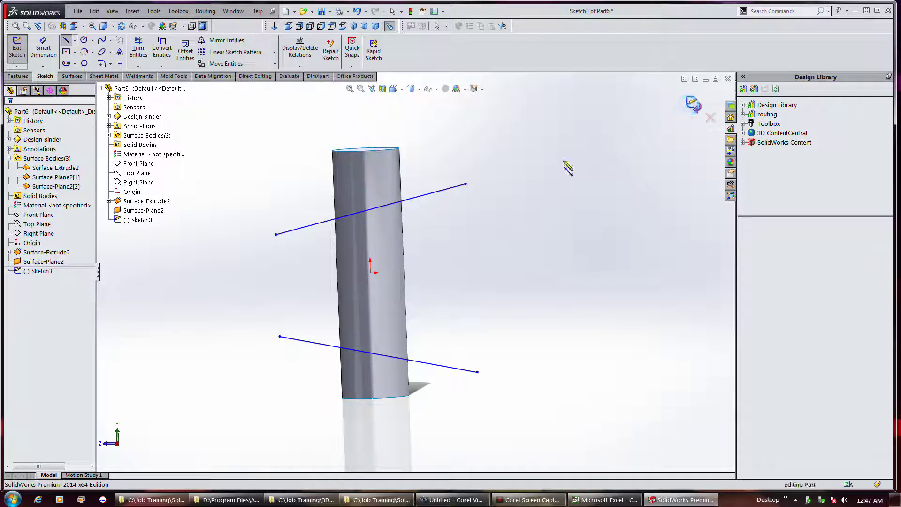
Extrude the two sloped lines as surfaces through the cylinder with the Mid Plane end condition, about 11.05 in deep
{"action": "middle_click_drag", "start_coordinate": [284, 125], "coordinate": [348, 203]}
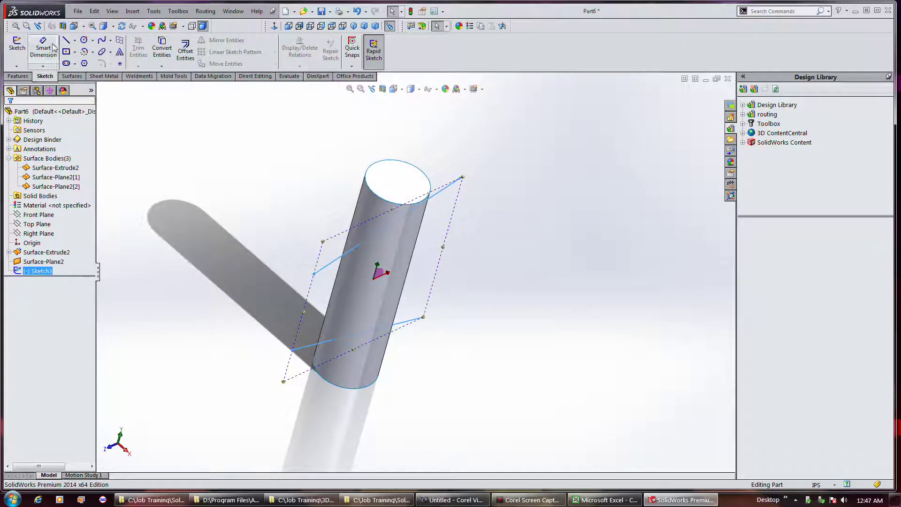
{"action": "left_click", "coordinate": [71, 76]}
{"action": "left_click", "coordinate": [20, 51]}
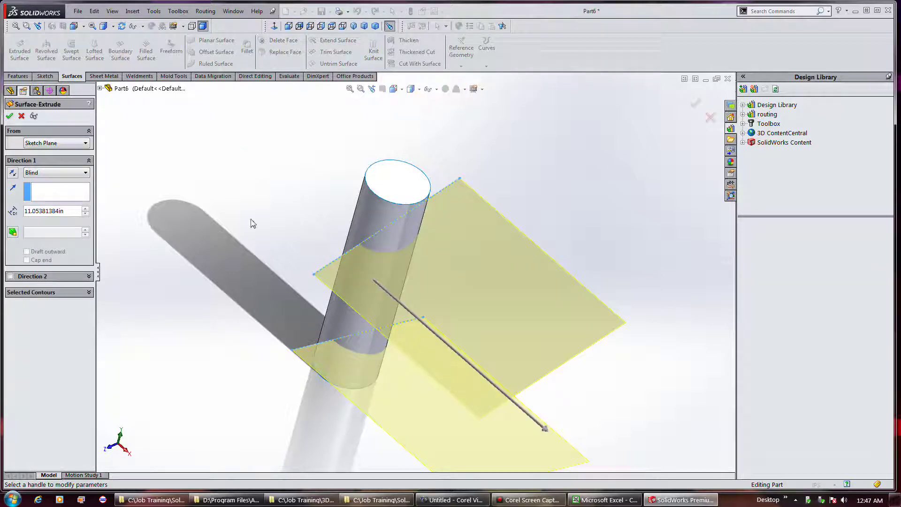
{"action": "left_click", "coordinate": [59, 173]}
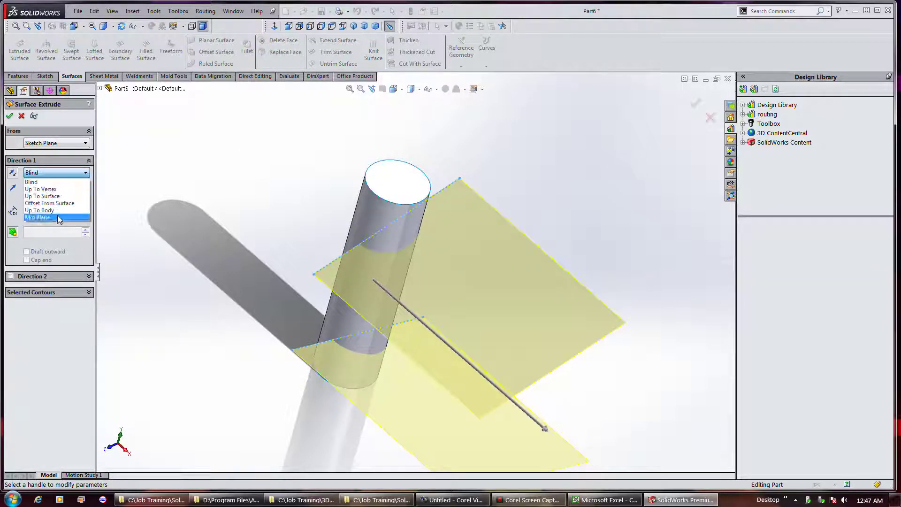
{"action": "left_click", "coordinate": [42, 217]}
{"action": "middle_click_drag", "start_coordinate": [516, 255], "coordinate": [470, 182]}
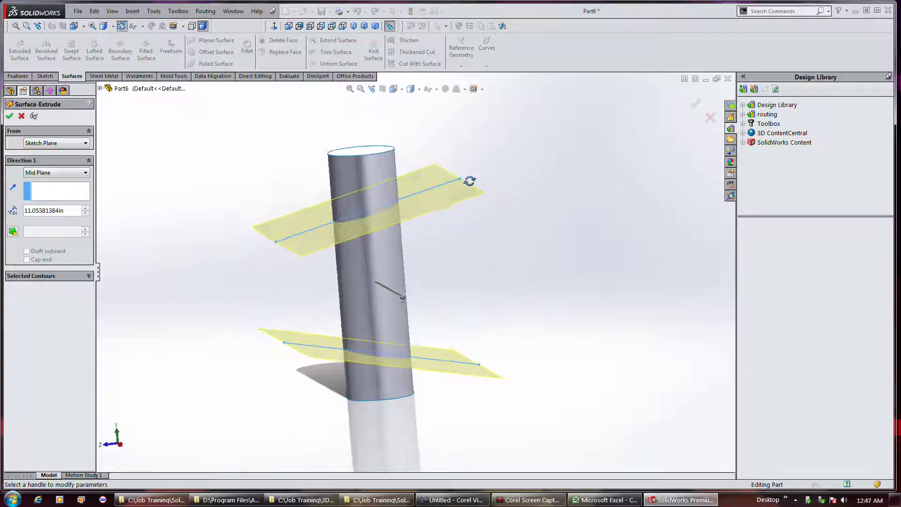
{"action": "left_click", "coordinate": [9, 115]}
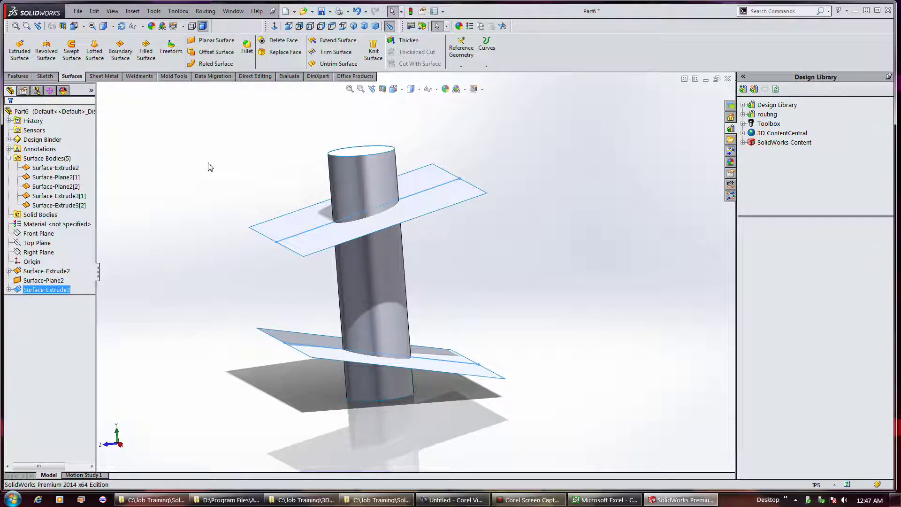
{"action": "middle_click_drag", "start_coordinate": [505, 221], "coordinate": [512, 198]}
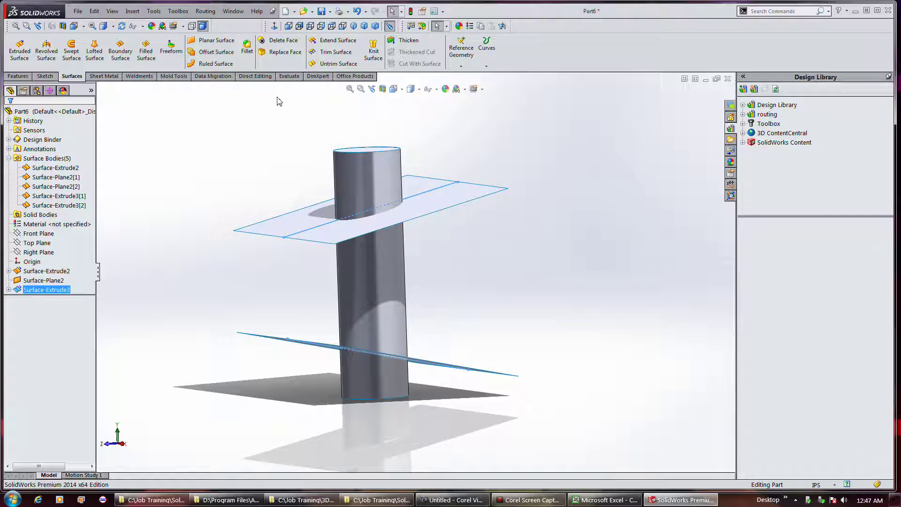
{"action": "left_click", "coordinate": [335, 52]}
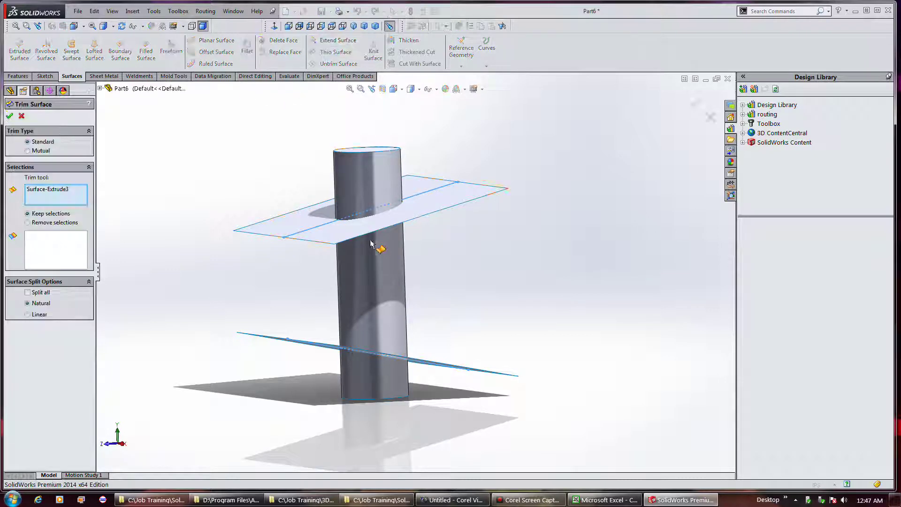
{"action": "left_click", "coordinate": [384, 266]}
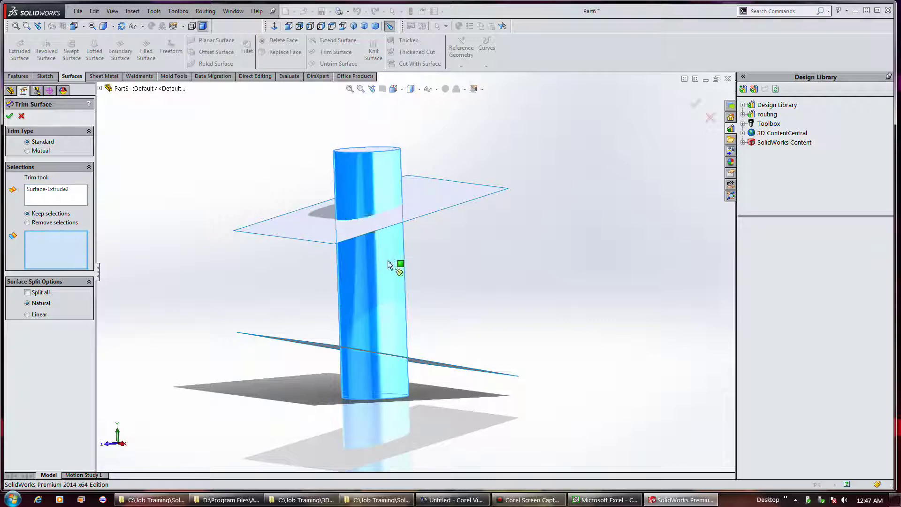
{"action": "left_click", "coordinate": [325, 225]}
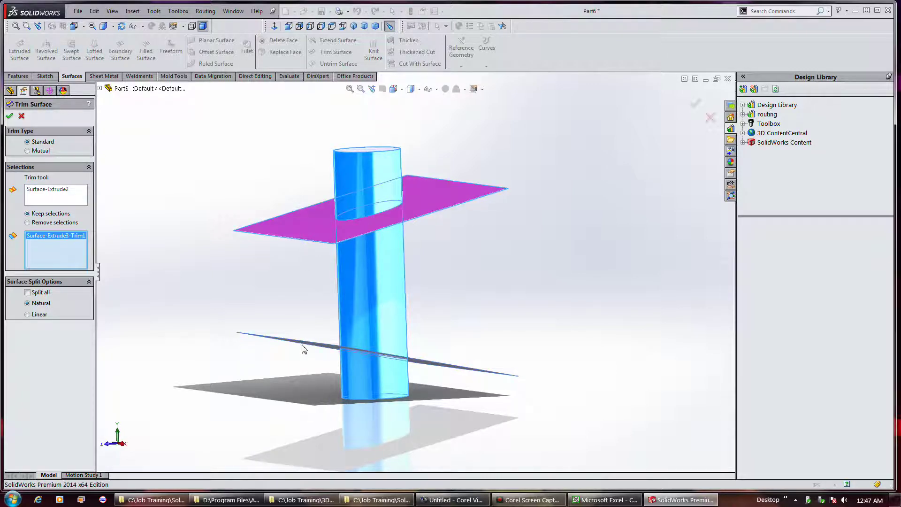
{"action": "left_click", "coordinate": [304, 347]}
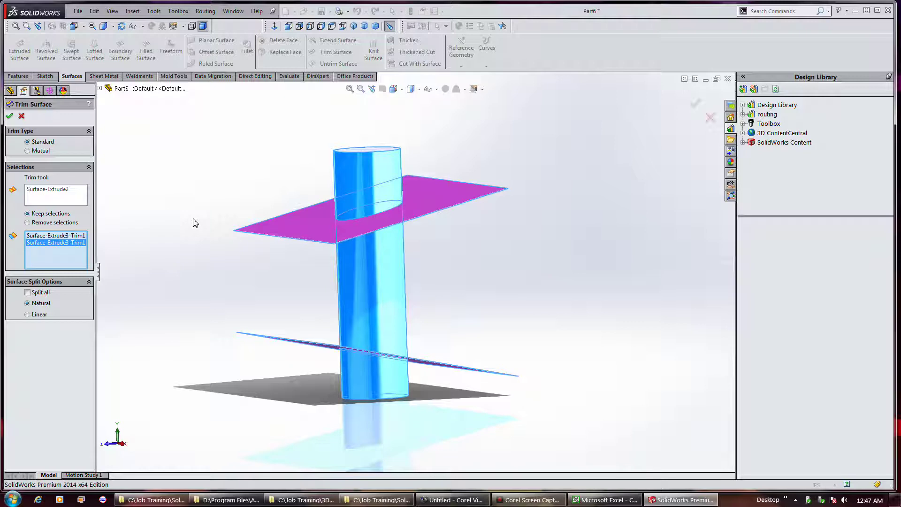
{"action": "middle_click_drag", "start_coordinate": [201, 227], "coordinate": [196, 202]}
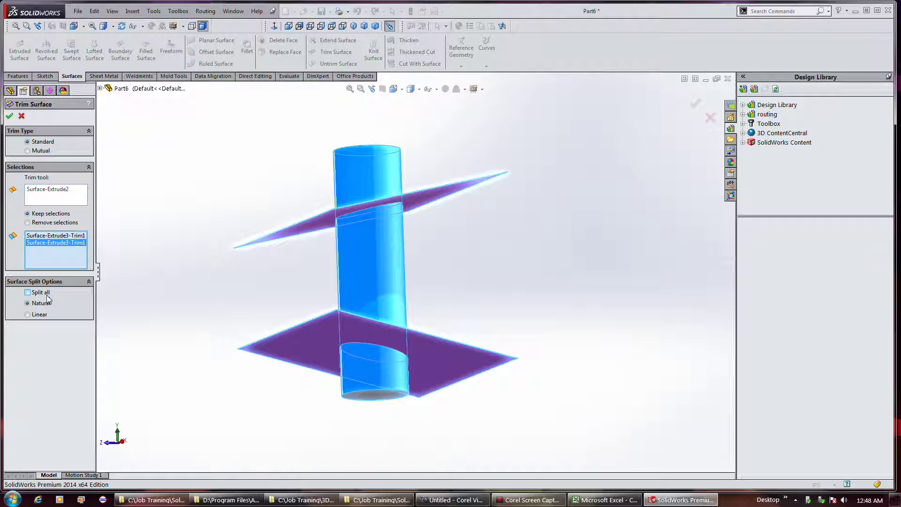
{"action": "left_click", "coordinate": [34, 224]}
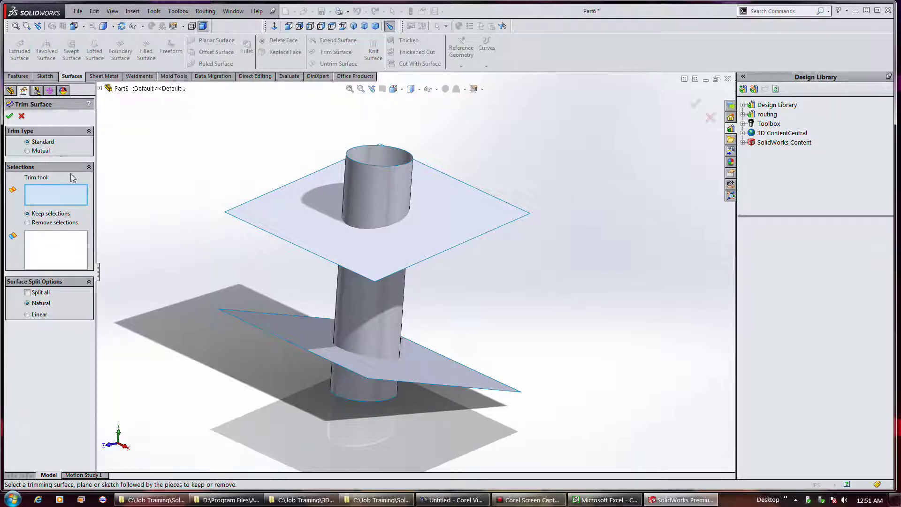
Set up a Mutual trim between the upper sloped surface, the cylindrical surface and the lower sloped surface
{"action": "left_click", "coordinate": [38, 153]}
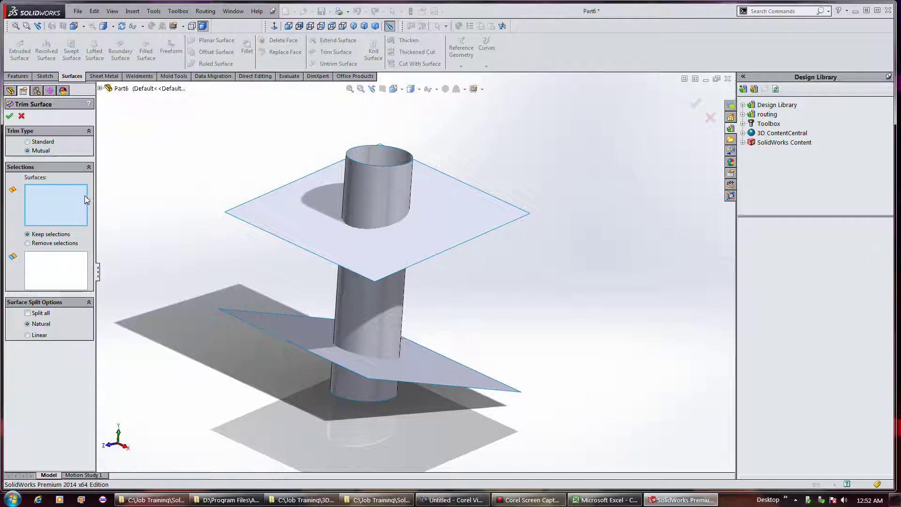
{"action": "left_click", "coordinate": [295, 215]}
{"action": "left_click", "coordinate": [373, 207]}
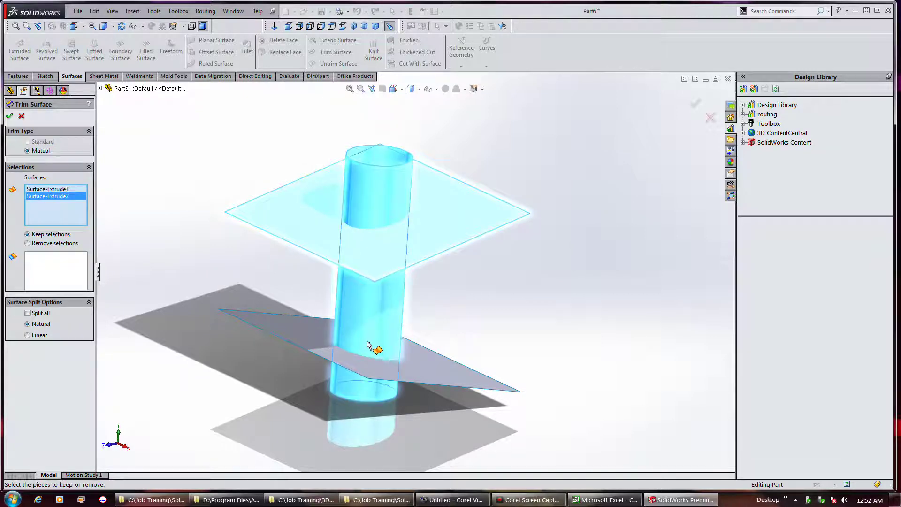
{"action": "left_click", "coordinate": [288, 348]}
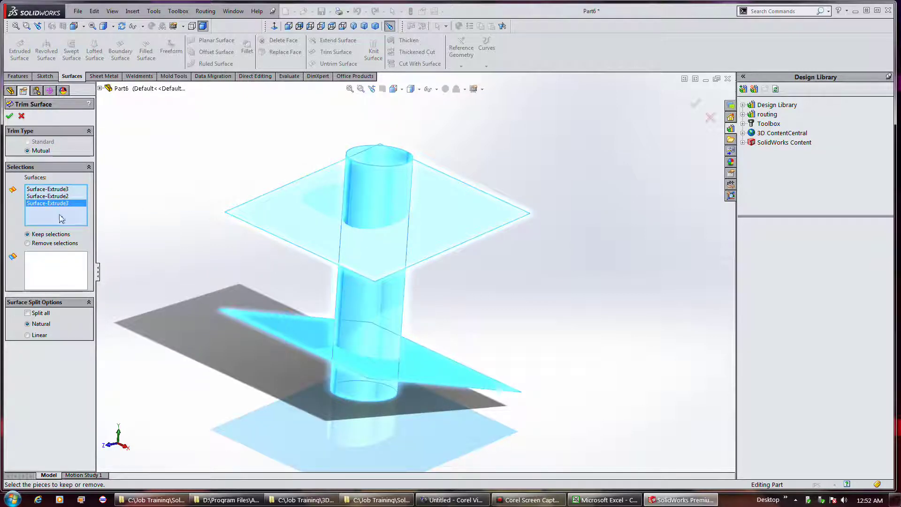
Keep the cylinder's middle section and the piece of each sloped surface inside the cylinder, and complete the mutual trim
{"action": "left_click", "coordinate": [45, 269]}
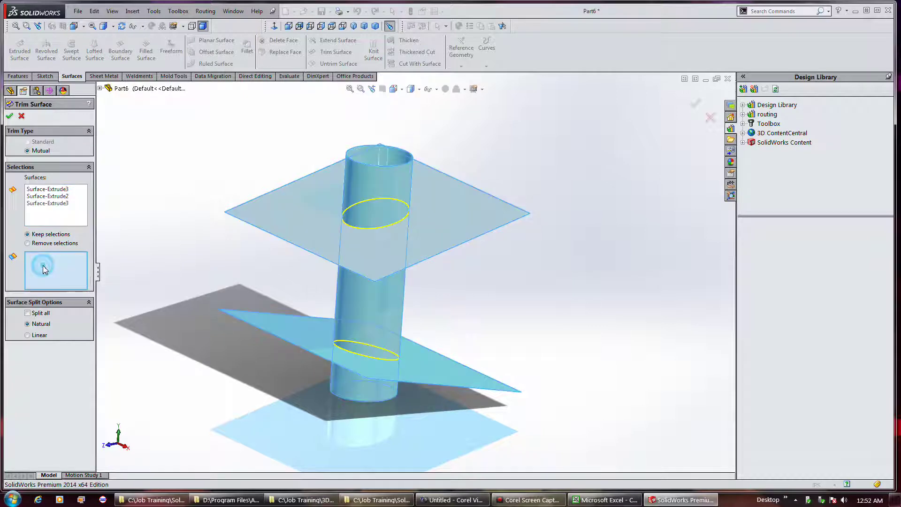
{"action": "left_click", "coordinate": [346, 311]}
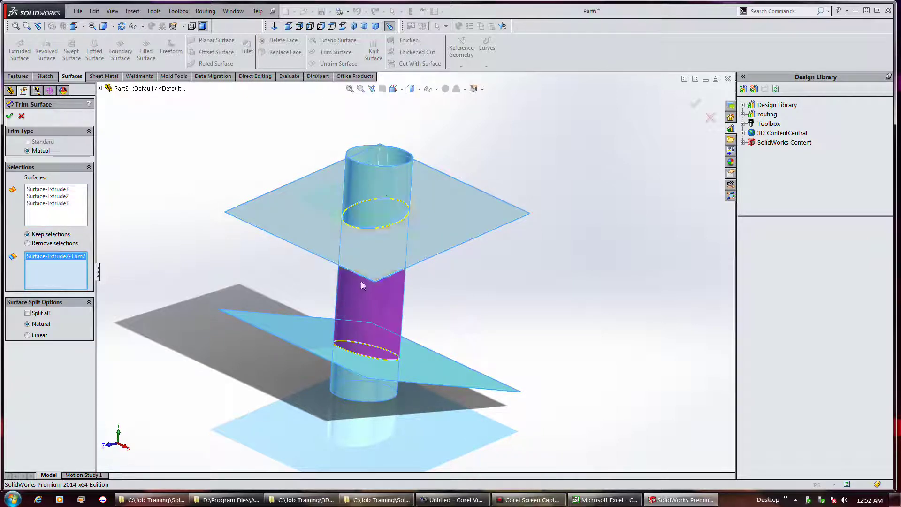
{"action": "middle_click_drag", "start_coordinate": [468, 140], "coordinate": [430, 219]}
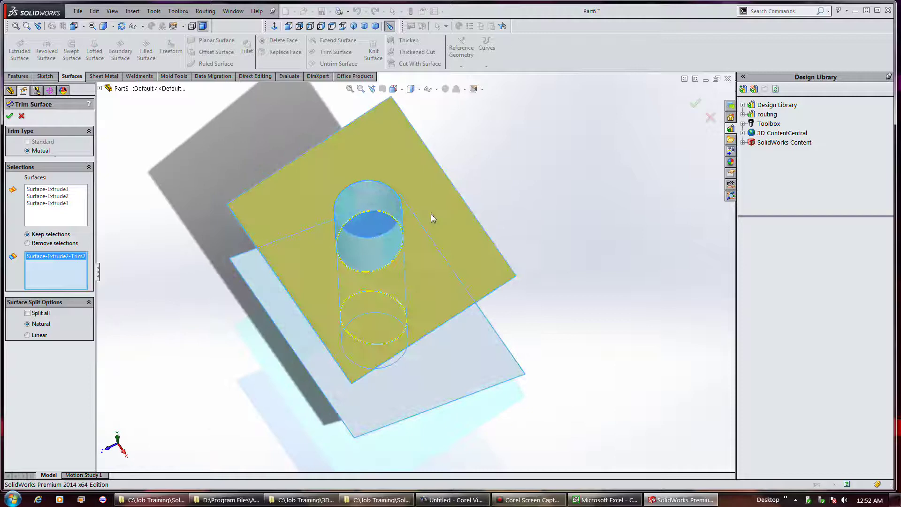
{"action": "left_click", "coordinate": [369, 226]}
{"action": "middle_click_drag", "start_coordinate": [615, 336], "coordinate": [590, 159]}
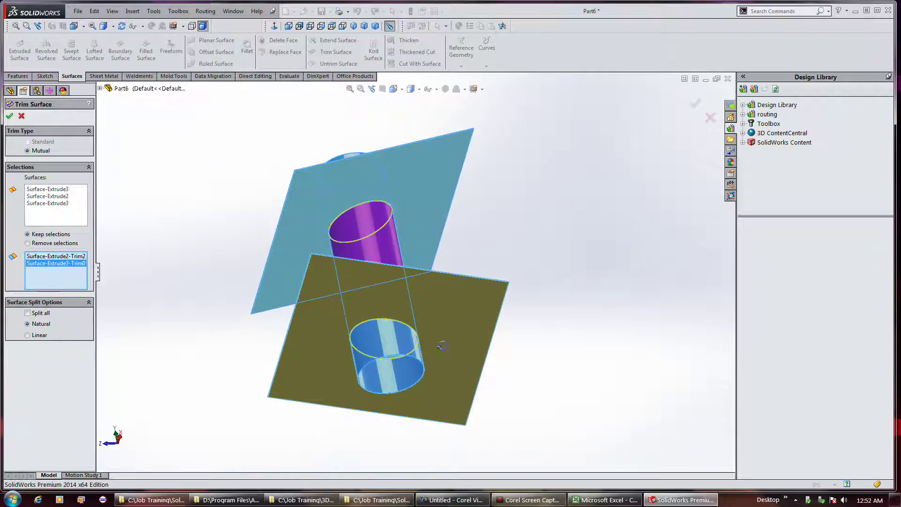
{"action": "middle_click_drag", "start_coordinate": [441, 351], "coordinate": [434, 322]}
{"action": "left_click", "coordinate": [401, 343]}
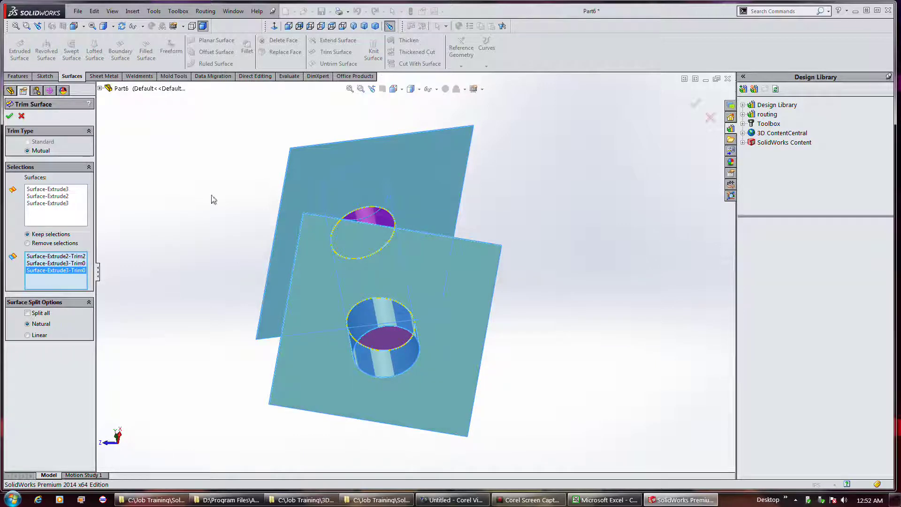
{"action": "middle_click_drag", "start_coordinate": [490, 182], "coordinate": [561, 262]}
{"action": "left_click", "coordinate": [9, 116]}
Thicken the trimmed surface into a solid body with the option to create a solid from the enclosed volume
{"action": "middle_click_drag", "start_coordinate": [445, 310], "coordinate": [463, 261]}
{"action": "left_click_drag", "start_coordinate": [258, 183], "coordinate": [534, 419]}
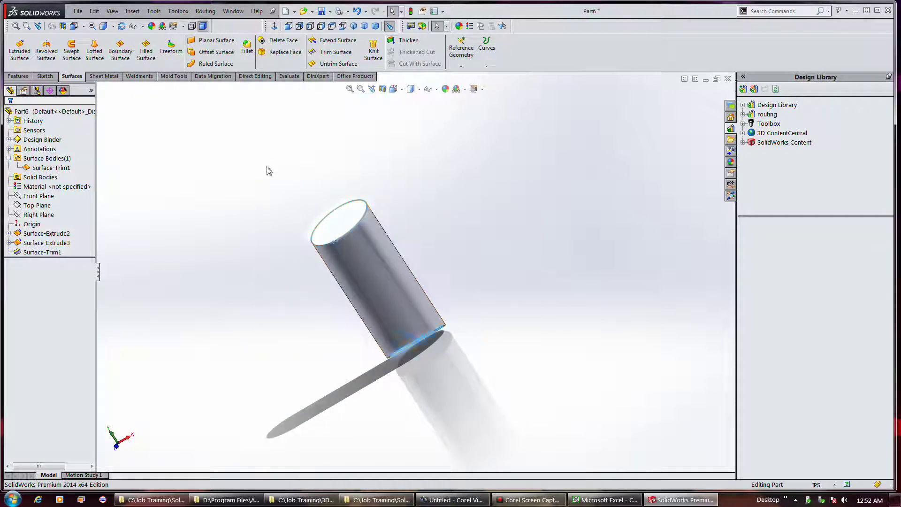
{"action": "left_click", "coordinate": [278, 180]}
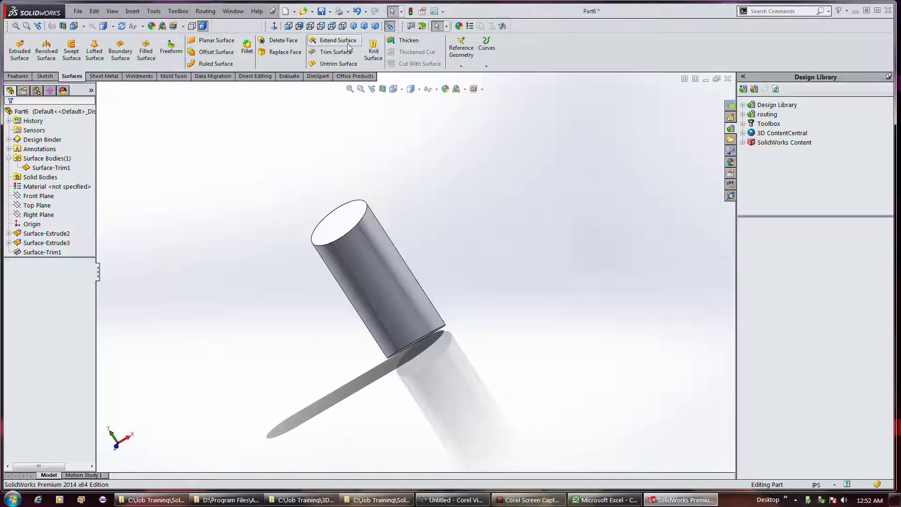
{"action": "left_click", "coordinate": [403, 41]}
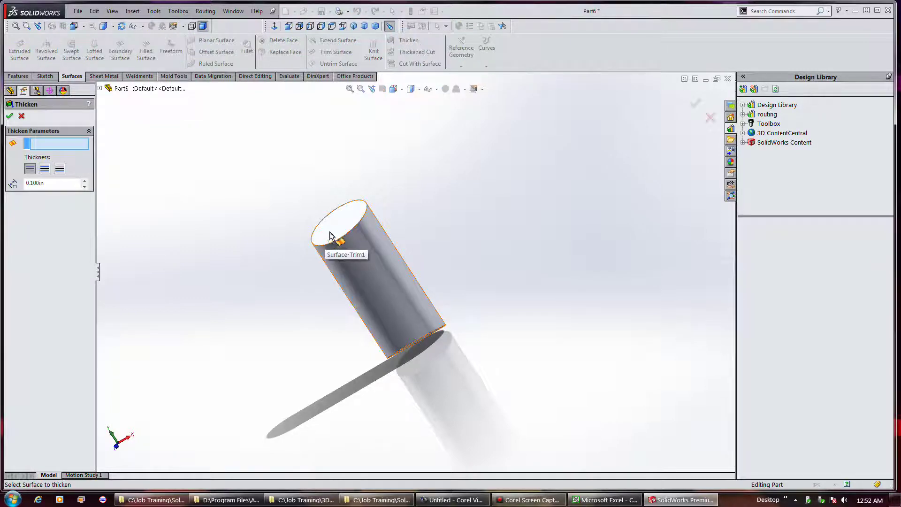
{"action": "left_click_drag", "start_coordinate": [274, 153], "coordinate": [469, 386]}
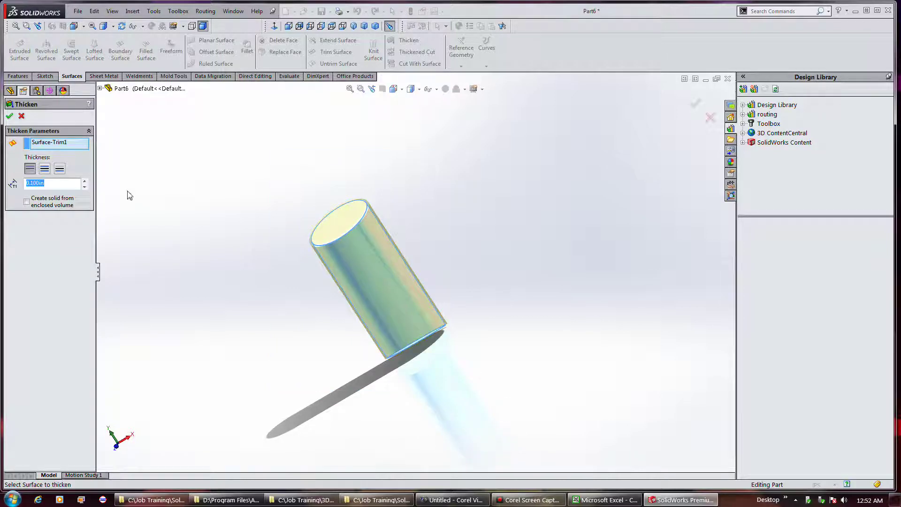
{"action": "left_click", "coordinate": [51, 203]}
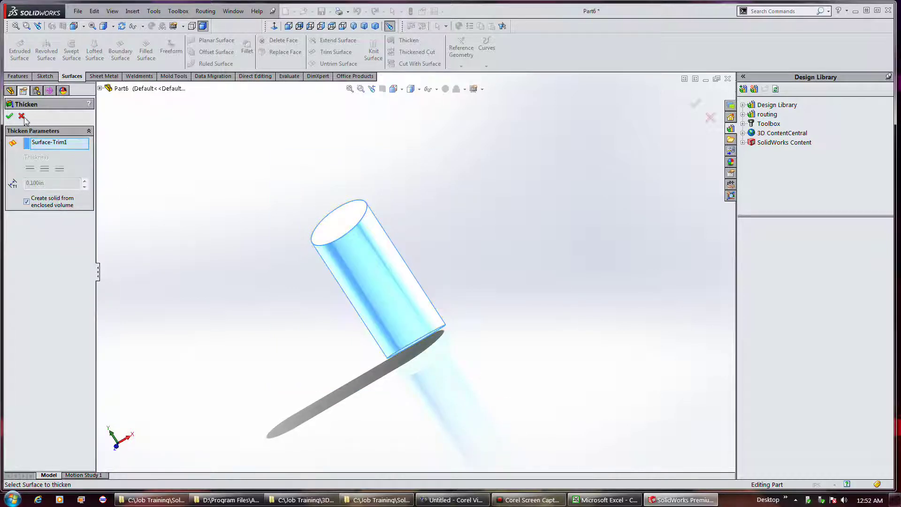
{"action": "left_click", "coordinate": [9, 115]}
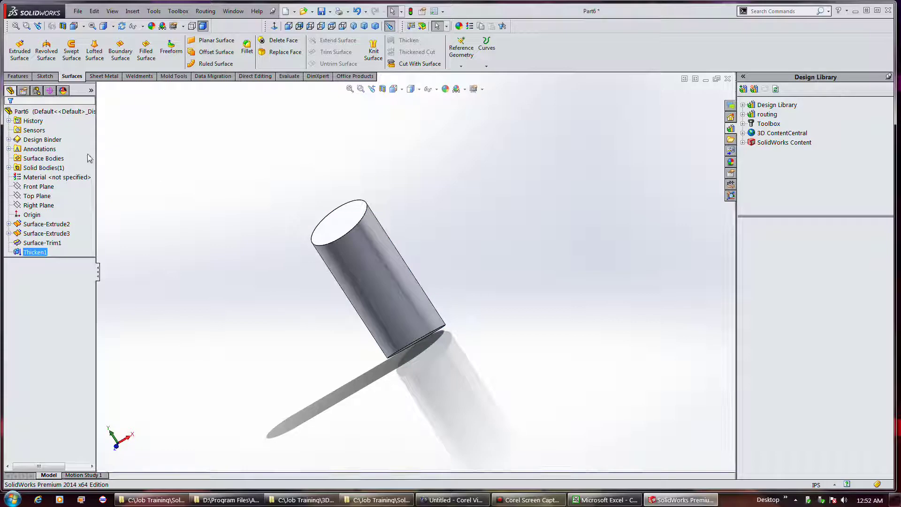
Expand the list of solid bodies and inspect the solid cylinder made from the trimmed surface
{"action": "left_click", "coordinate": [9, 167]}
{"action": "left_click", "coordinate": [45, 176]}
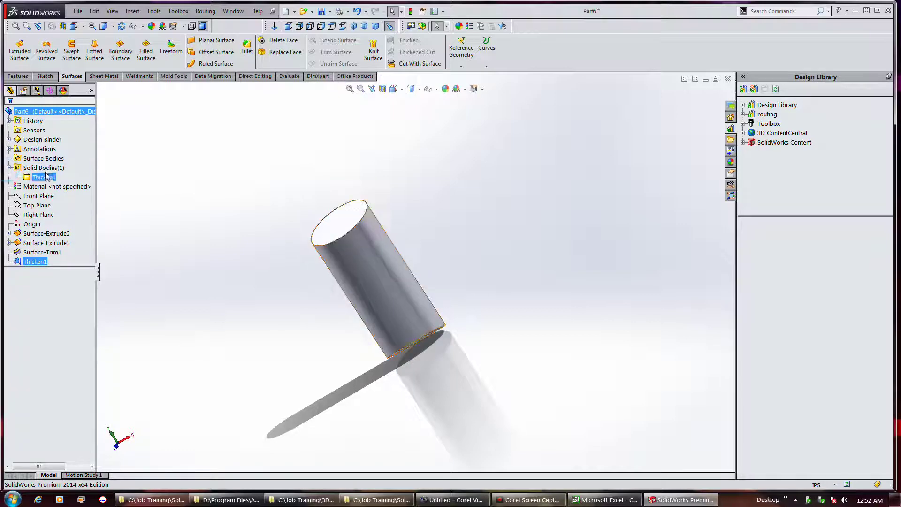
{"action": "left_click", "coordinate": [274, 154]}
{"action": "middle_click_drag", "start_coordinate": [446, 170], "coordinate": [543, 241]}
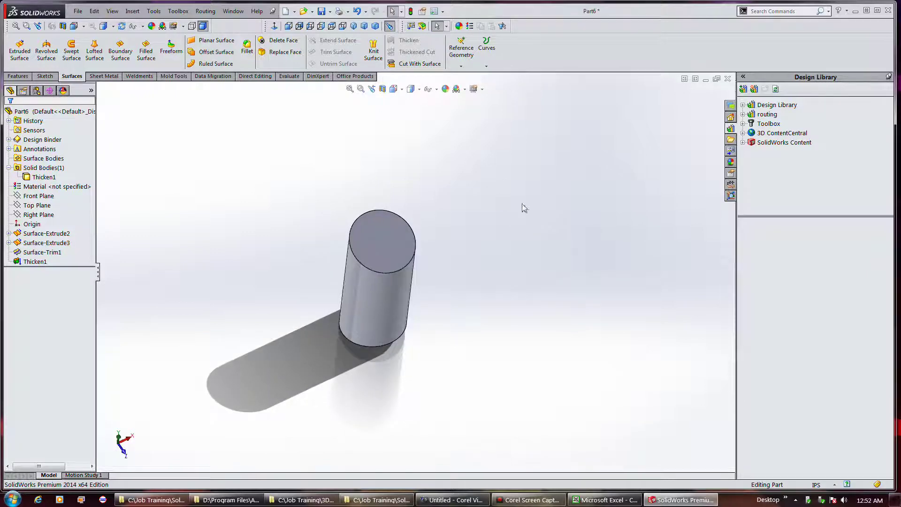
Turn off the floor shadow and reflection display and inspect the solid cylinder's sloped end and side faces
{"action": "left_click", "coordinate": [480, 92]}
{"action": "left_click", "coordinate": [506, 111]}
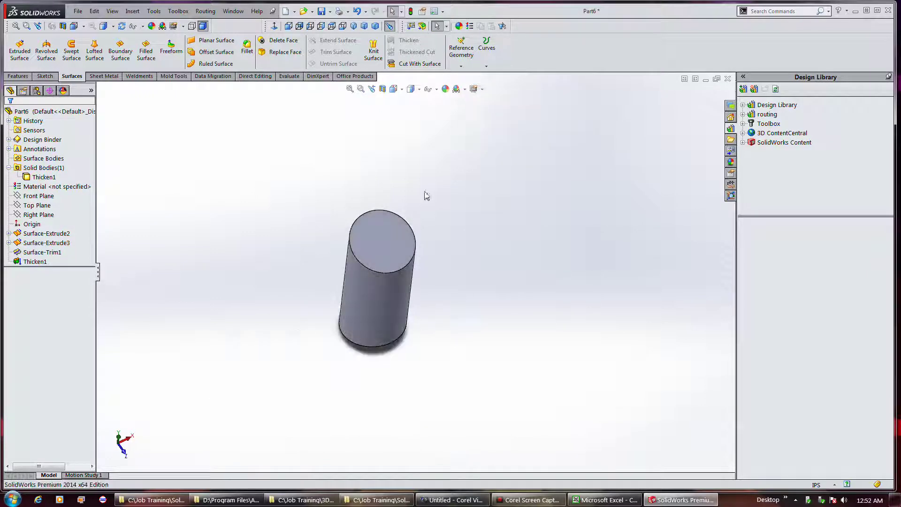
{"action": "left_click", "coordinate": [384, 261]}
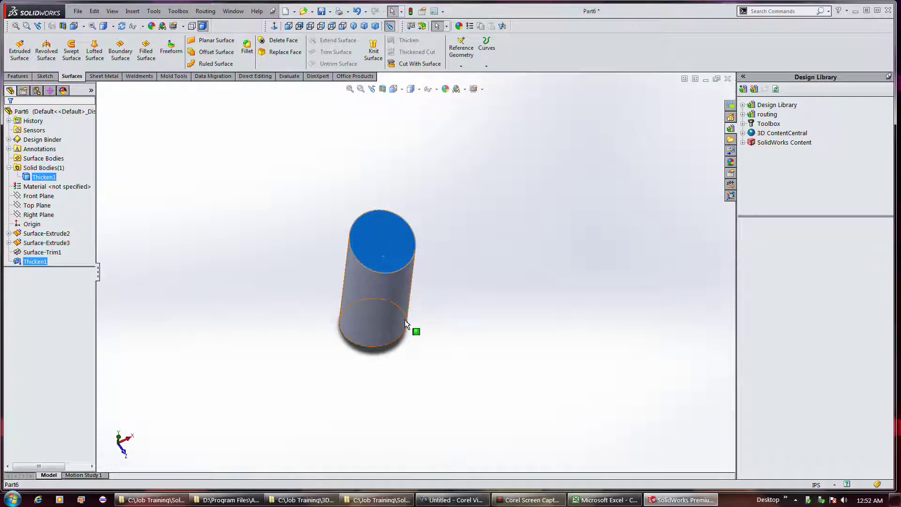
{"action": "scroll", "coordinate": [416, 324], "scroll_direction": "down", "scroll_amount": 3}
{"action": "scroll", "coordinate": [415, 331], "scroll_direction": "up", "scroll_amount": 1}
{"action": "middle_click_drag", "start_coordinate": [416, 332], "coordinate": [461, 268]}
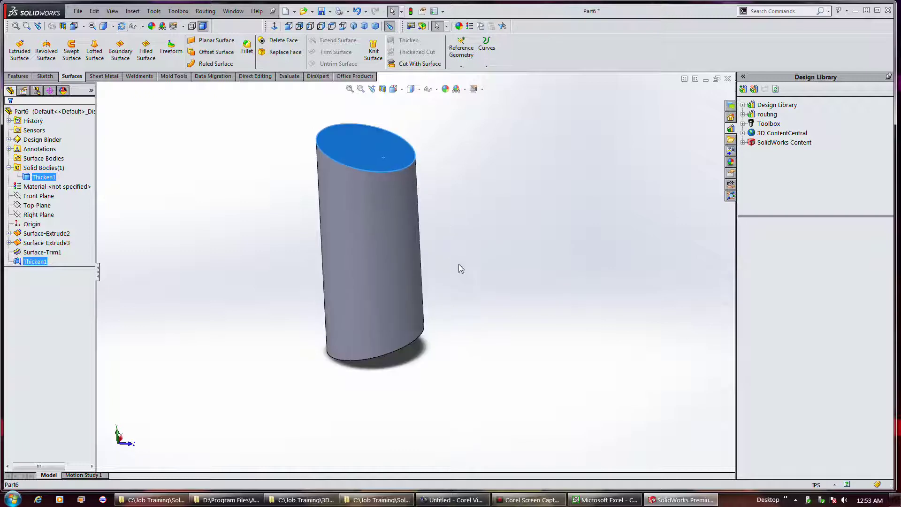
{"action": "left_click", "coordinate": [368, 244]}
{"action": "left_click", "coordinate": [460, 167]}
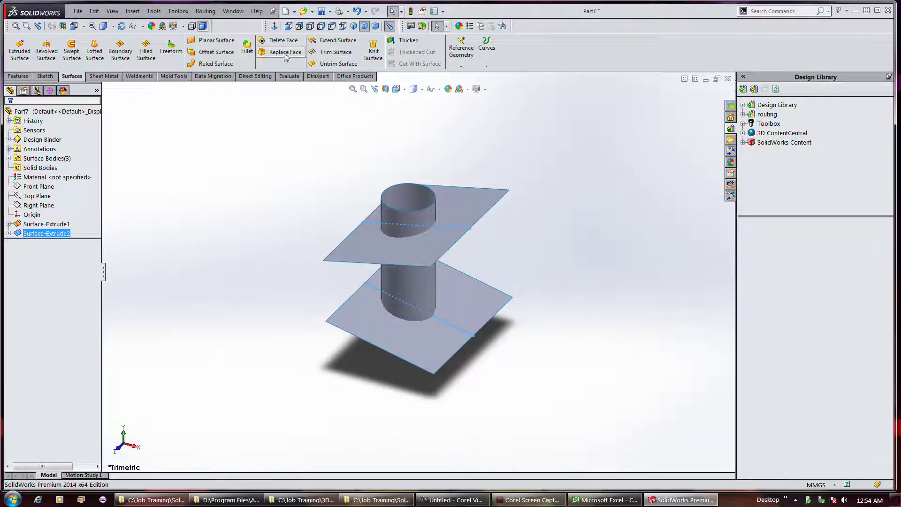
Make a Standard trim with the cylinder as the trim tool, keeping the outer portions of both sloped surfaces
{"action": "left_click", "coordinate": [329, 53]}
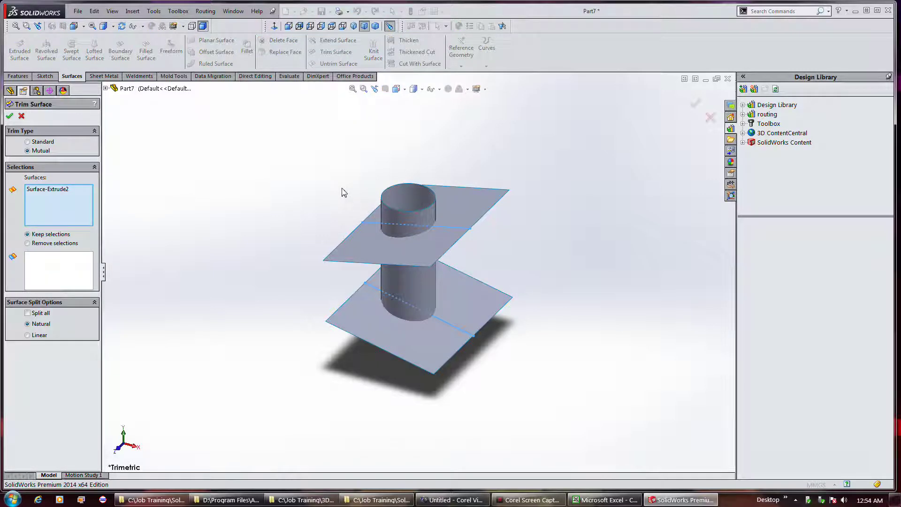
{"action": "left_click", "coordinate": [42, 141]}
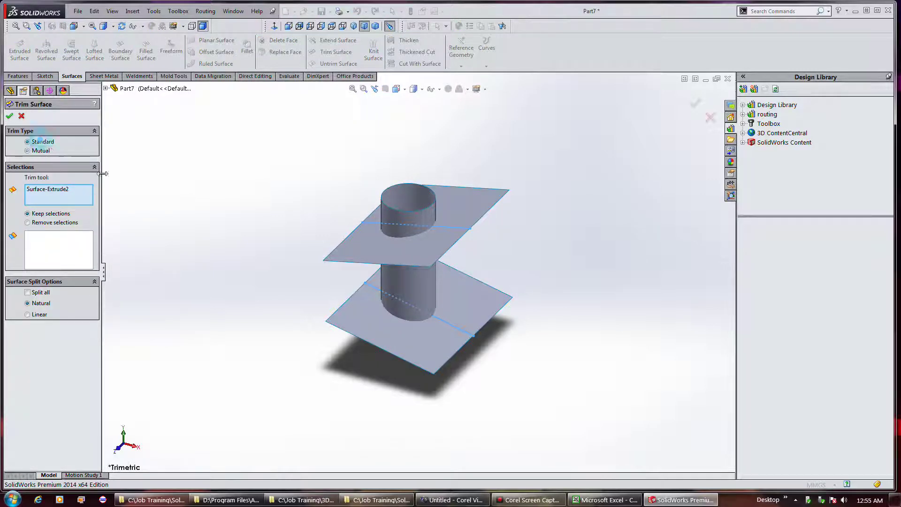
{"action": "left_click", "coordinate": [398, 218]}
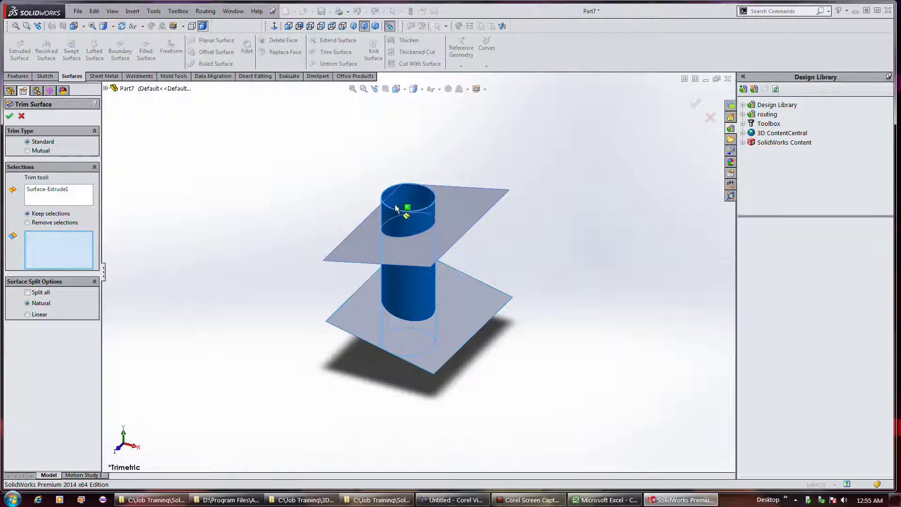
{"action": "left_click", "coordinate": [350, 255]}
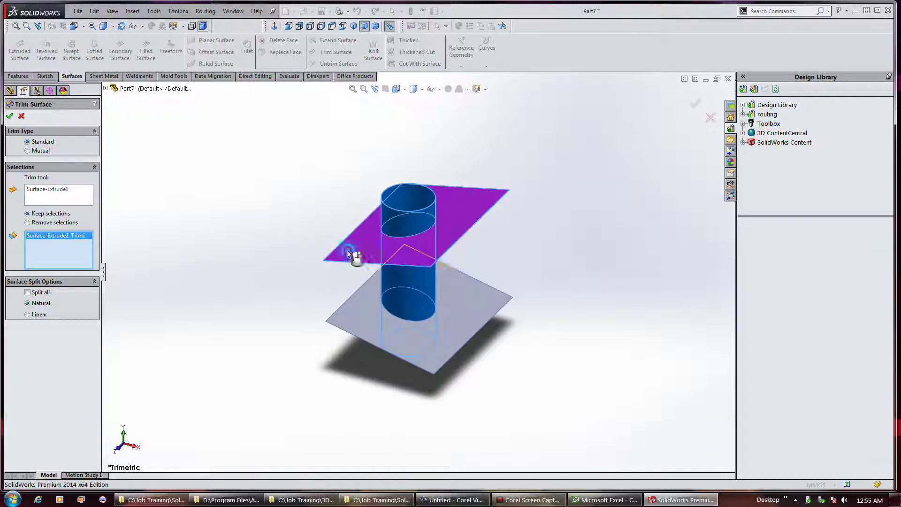
{"action": "left_click", "coordinate": [354, 323]}
{"action": "middle_click_drag", "start_coordinate": [321, 215], "coordinate": [316, 268]}
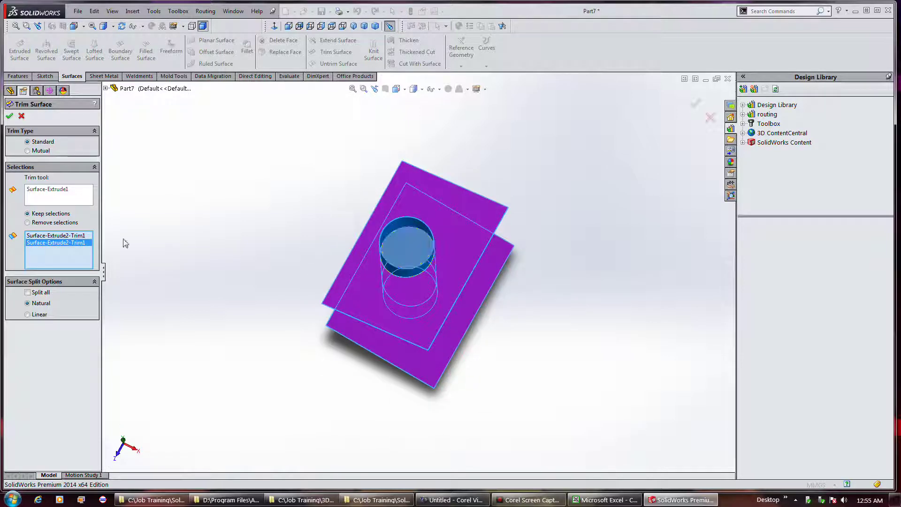
{"action": "left_click", "coordinate": [9, 116]}
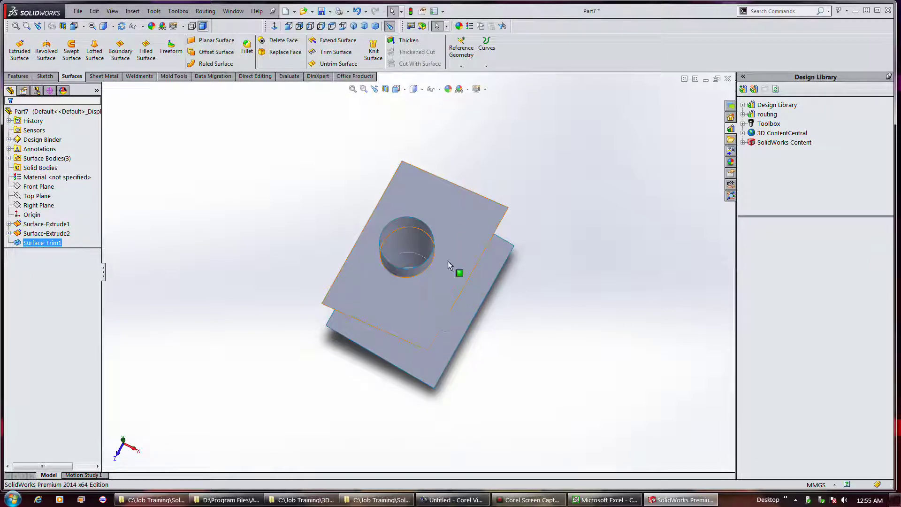
Hide the cylindrical surface and inspect the openings in the two sloped surfaces
{"action": "left_click", "coordinate": [411, 244]}
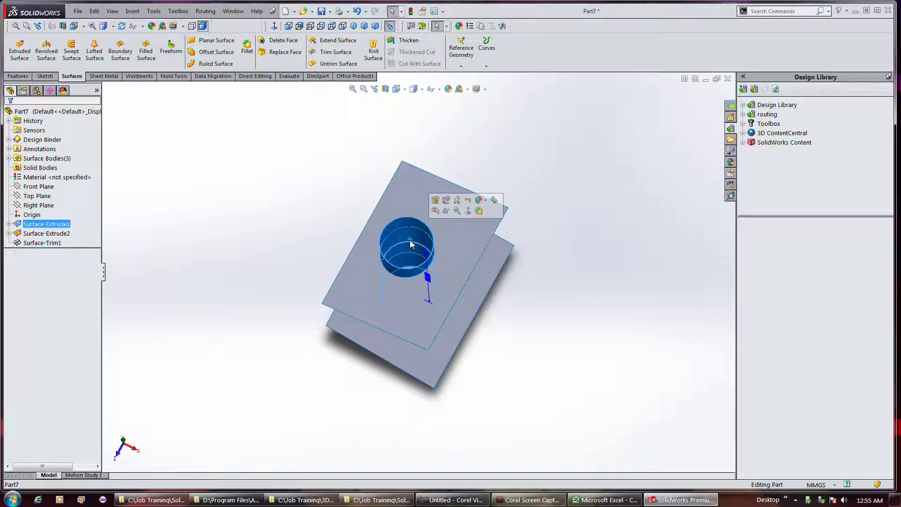
{"action": "left_click", "coordinate": [445, 211]}
{"action": "middle_click_drag", "start_coordinate": [573, 346], "coordinate": [577, 244]}
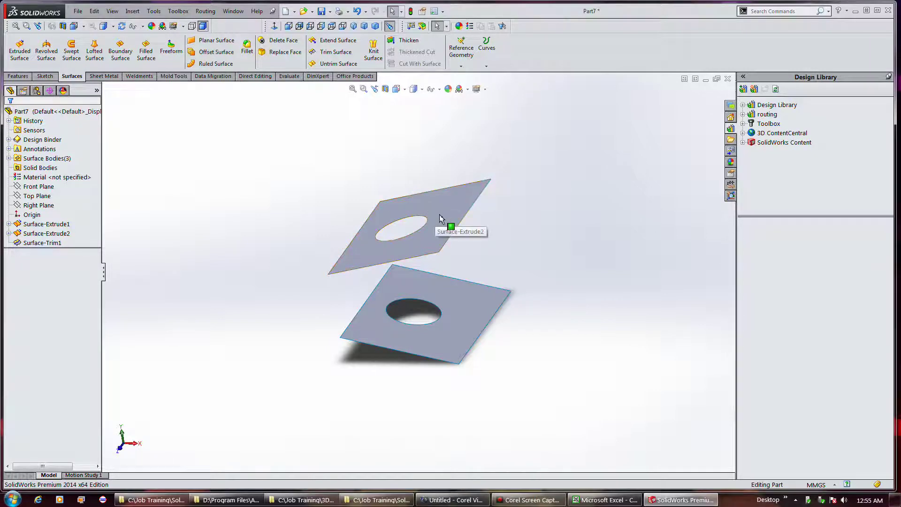
Thicken the upper sloped surface by 10 mm on one side
{"action": "left_click_drag", "start_coordinate": [326, 174], "coordinate": [577, 393]}
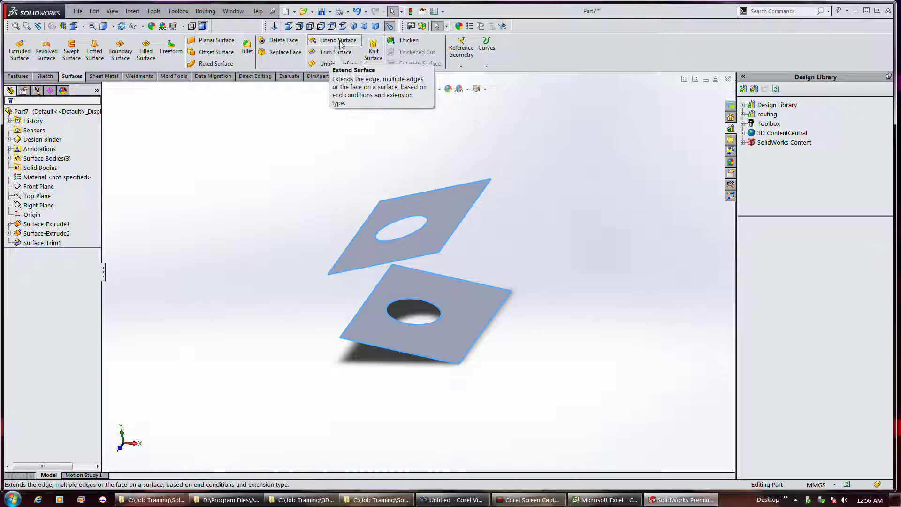
{"action": "left_click", "coordinate": [406, 41]}
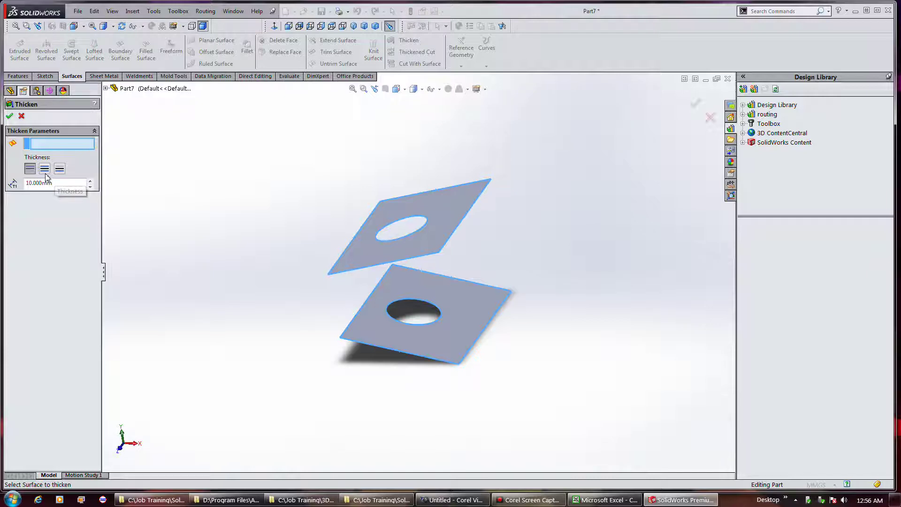
{"action": "left_click", "coordinate": [9, 116]}
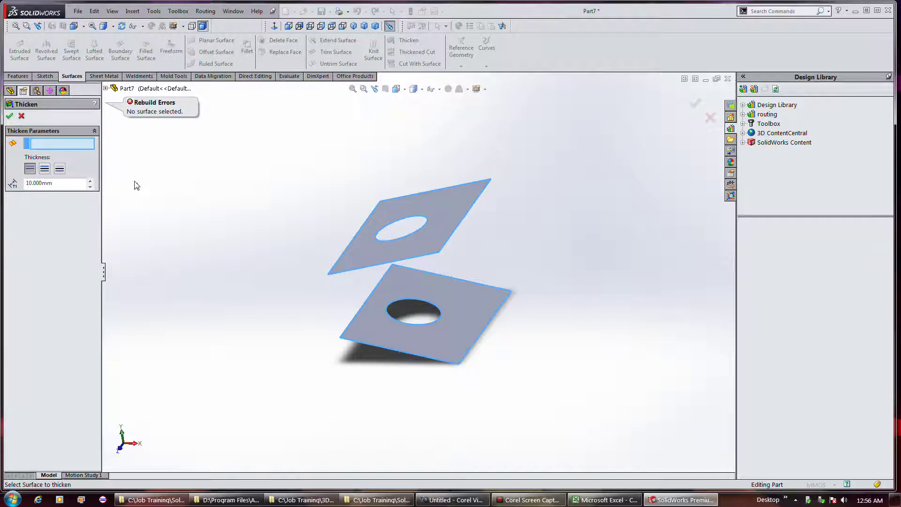
{"action": "left_click", "coordinate": [424, 217]}
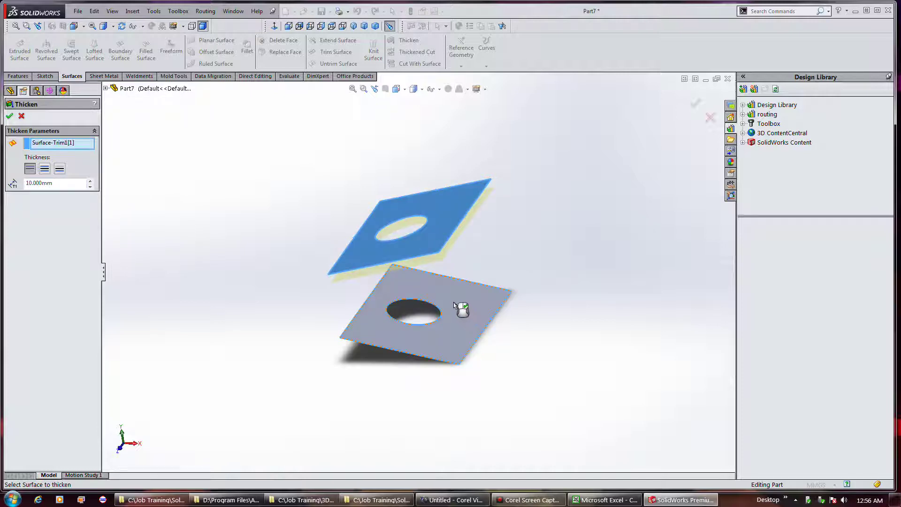
{"action": "left_click", "coordinate": [10, 116]}
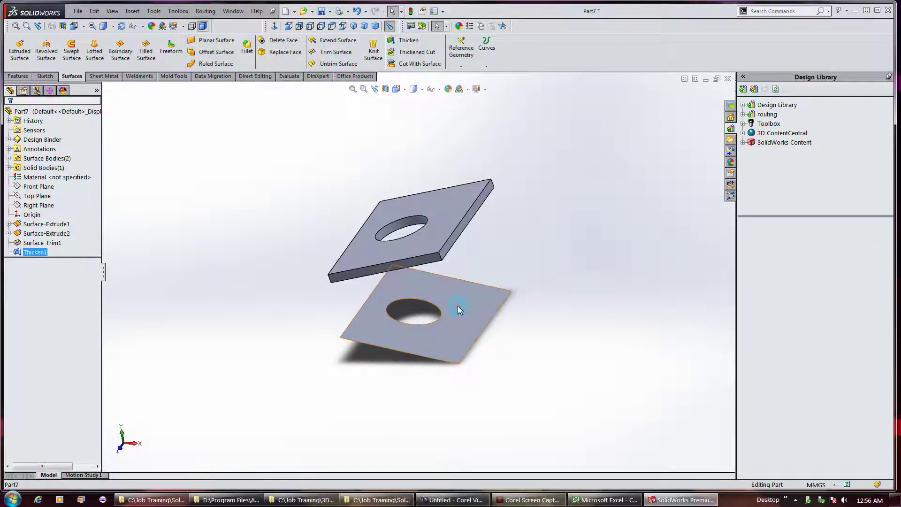
{"action": "left_click", "coordinate": [458, 309]}
{"action": "left_click", "coordinate": [309, 187]}
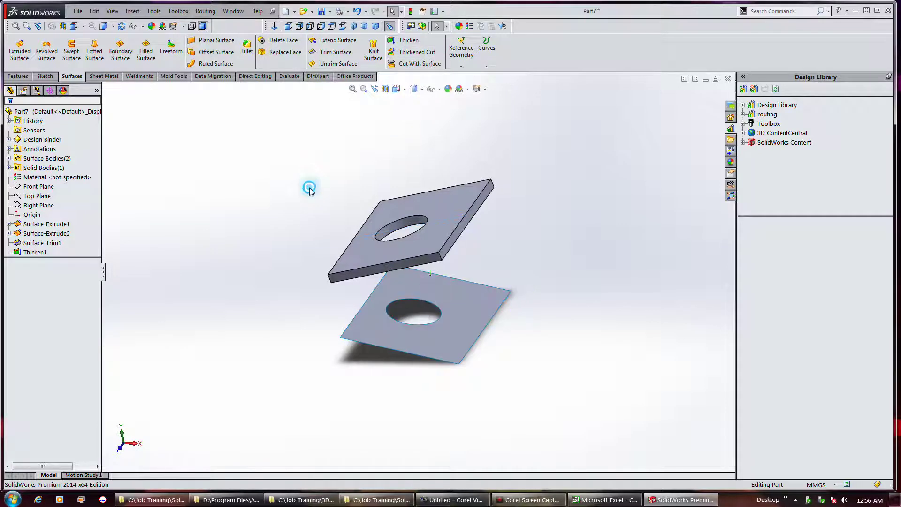
Examine the thickened plate and its hole walls in a temporary section through the Front Plane and from several viewing angles
{"action": "middle_click_drag", "start_coordinate": [464, 209], "coordinate": [535, 173]}
{"action": "scroll", "coordinate": [397, 237], "scroll_direction": "down", "scroll_amount": 6}
{"action": "mouse_move", "coordinate": [397, 238]}
{"action": "middle_mouse_down"}
{"action": "mouse_move", "coordinate": [399, 266]}
{"action": "mouse_move", "coordinate": [402, 205]}
{"action": "mouse_move", "coordinate": [410, 243]}
{"action": "middle_mouse_up"}
{"action": "left_click", "coordinate": [384, 89]}
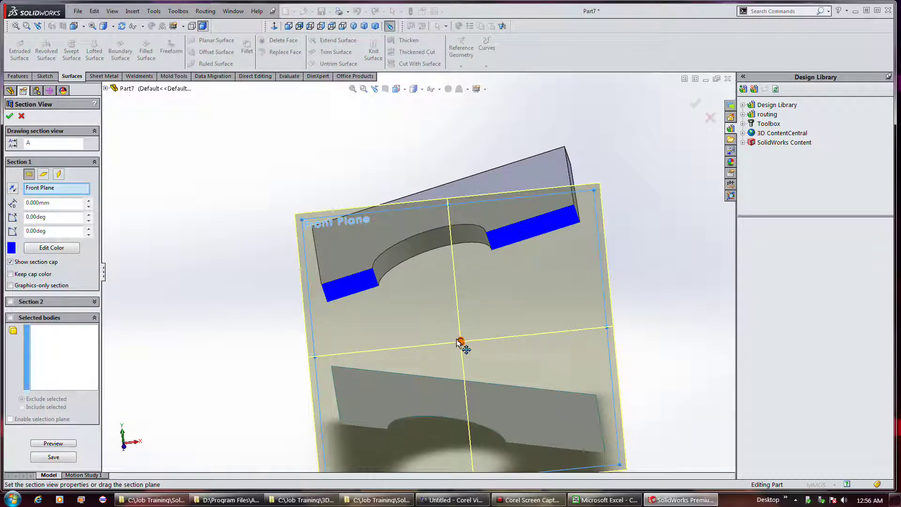
{"action": "middle_click_drag", "start_coordinate": [412, 268], "coordinate": [417, 227]}
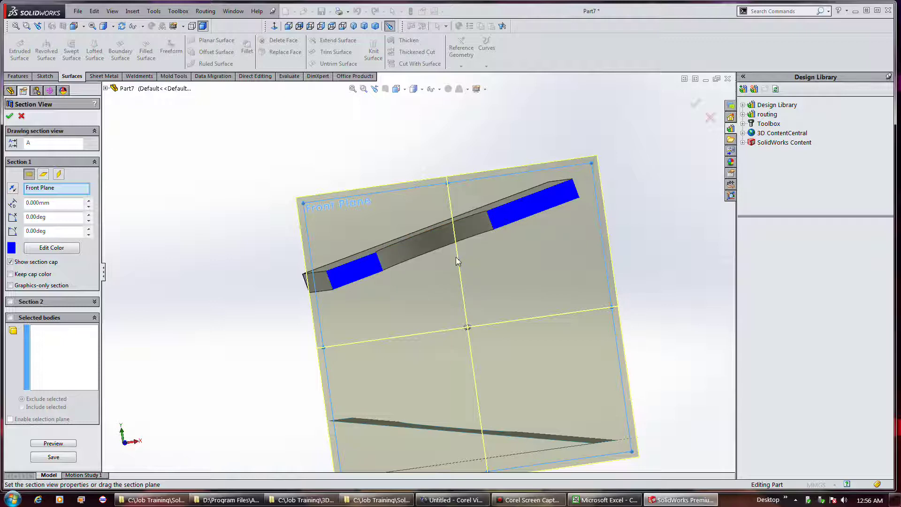
{"action": "middle_click_drag", "start_coordinate": [437, 183], "coordinate": [465, 329]}
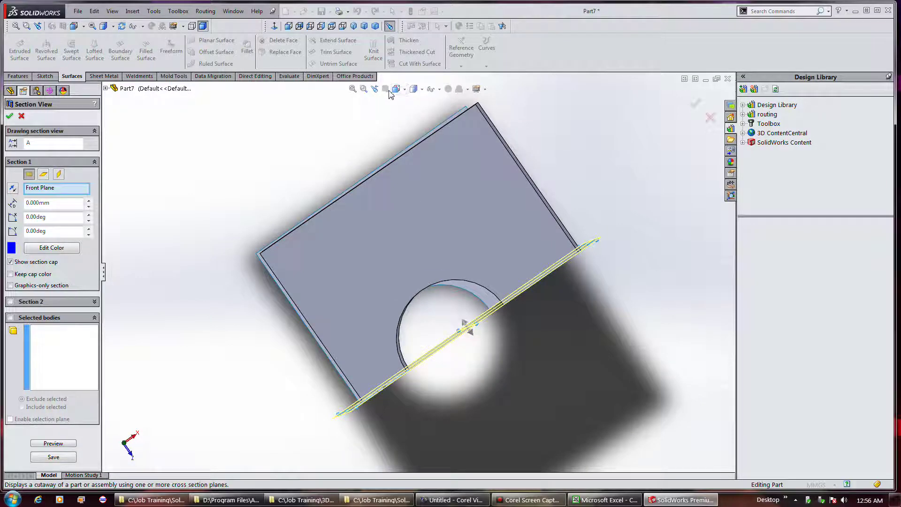
{"action": "left_click", "coordinate": [21, 115]}
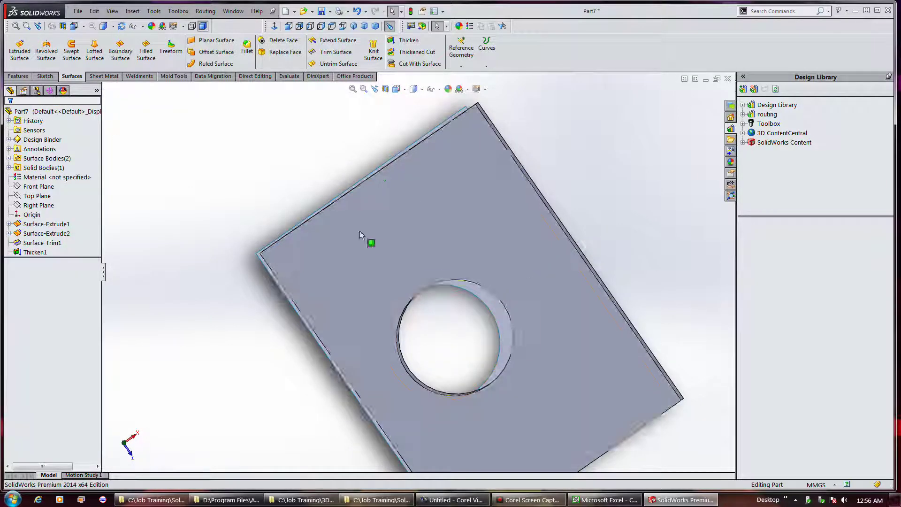
{"action": "middle_click_drag", "start_coordinate": [378, 167], "coordinate": [374, 174]}
{"action": "middle_click_drag", "start_coordinate": [391, 261], "coordinate": [377, 127]}
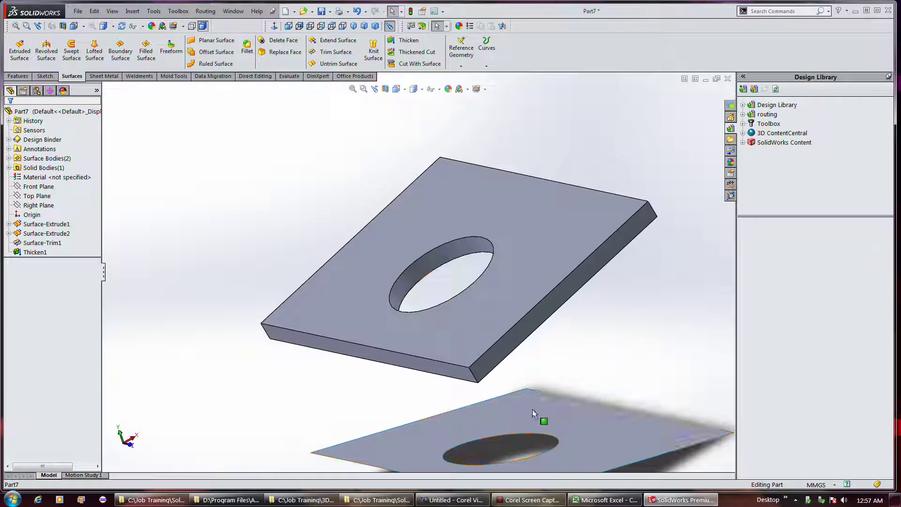
{"action": "middle_click_drag", "start_coordinate": [283, 224], "coordinate": [316, 189]}
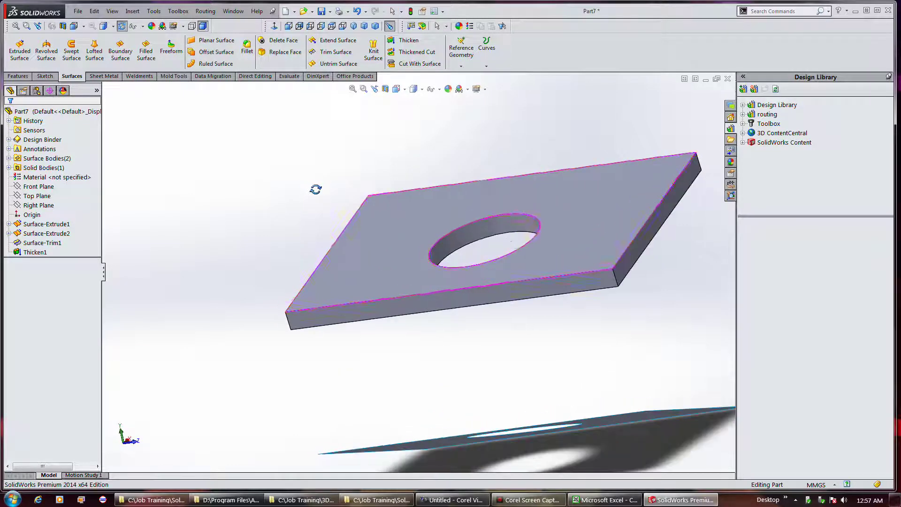
{"action": "middle_click_drag", "start_coordinate": [593, 328], "coordinate": [541, 432]}
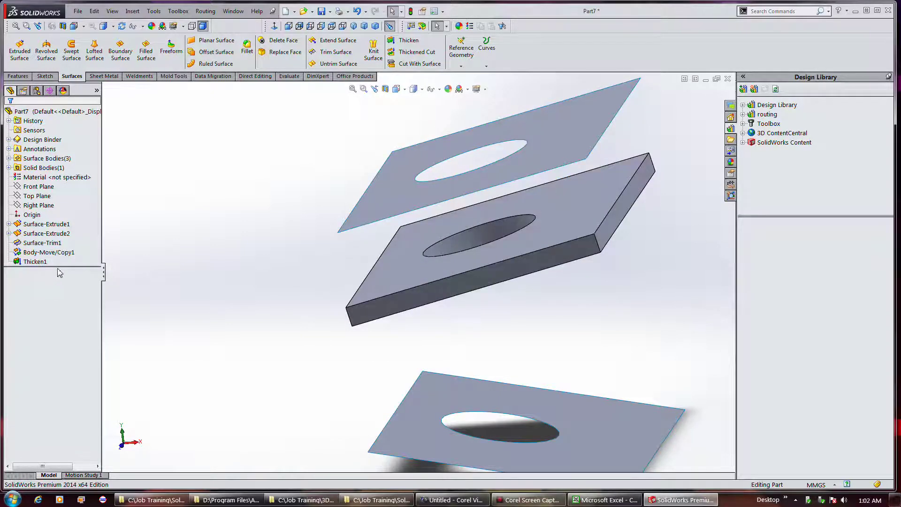
{"action": "left_click", "coordinate": [73, 254]}
{"action": "left_click", "coordinate": [48, 245]}
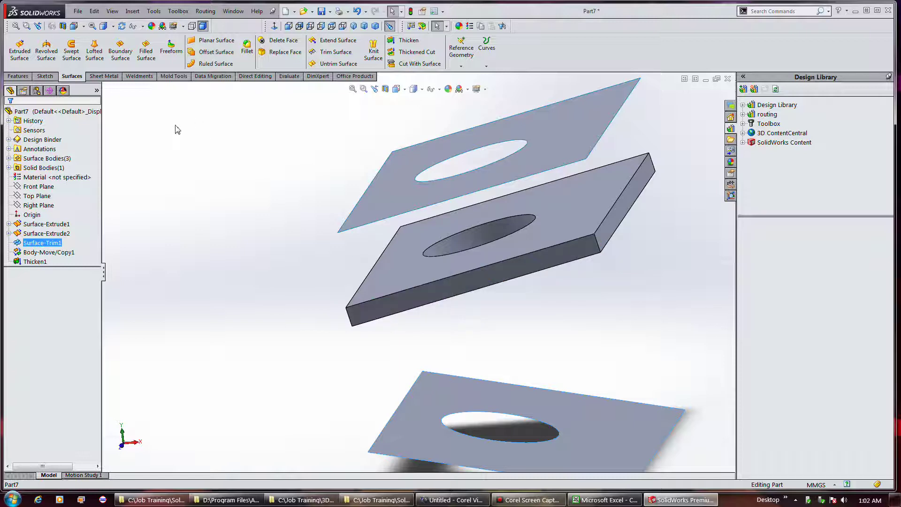
{"action": "left_click", "coordinate": [22, 79]}
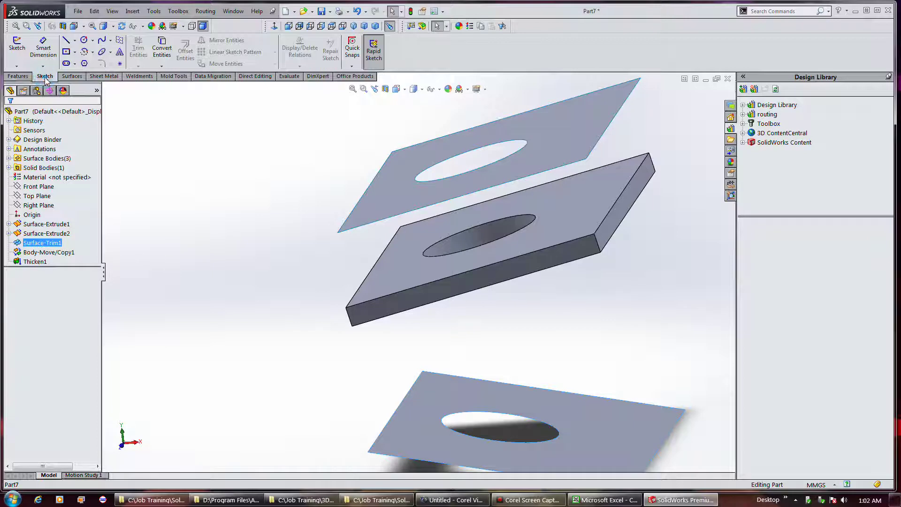
{"action": "left_click", "coordinate": [72, 76]}
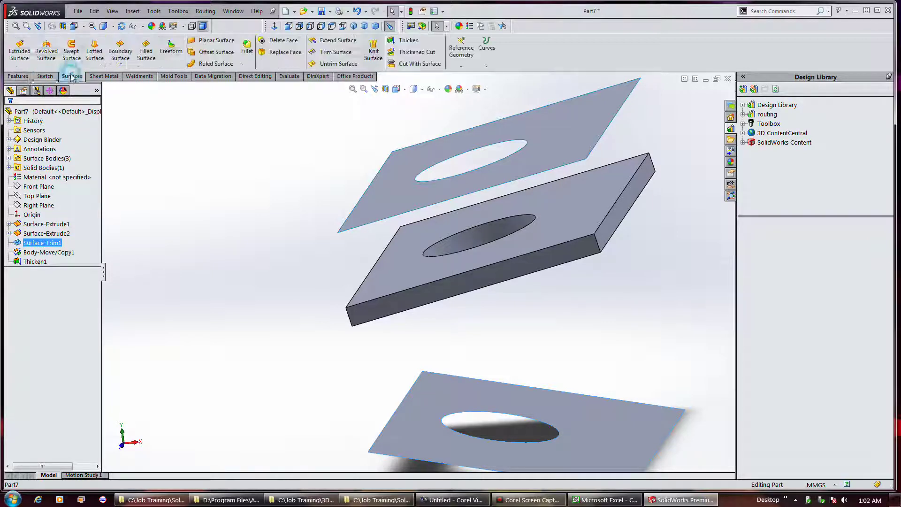
Move the thickened plate about 144.65 mm in negative X with Move/Copy Body, with Copy turned off, and compare it with the sloped surfaces
{"action": "left_click", "coordinate": [138, 12]}
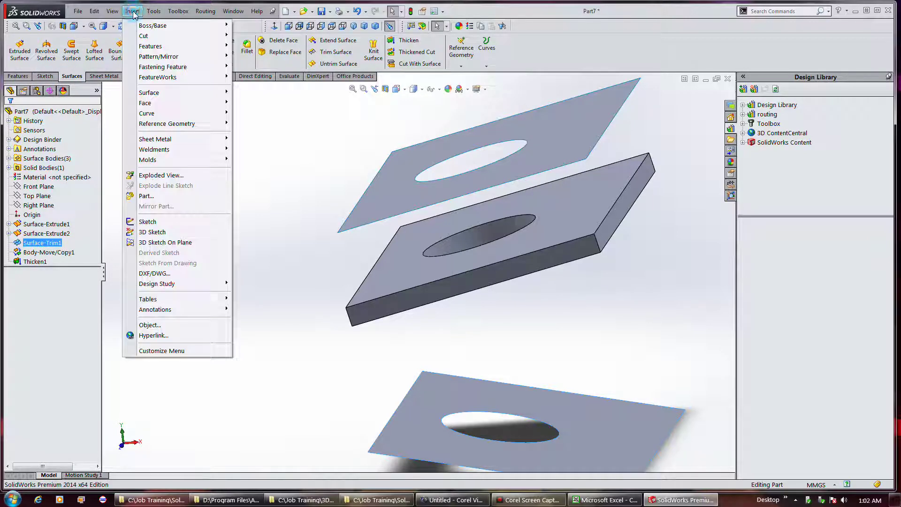
{"action": "mouse_move", "coordinate": [164, 97]}
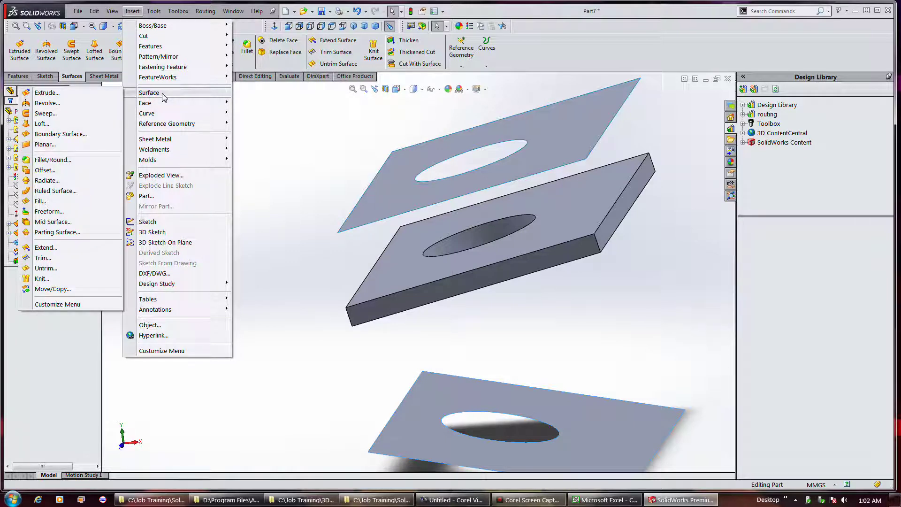
{"action": "left_click", "coordinate": [47, 289]}
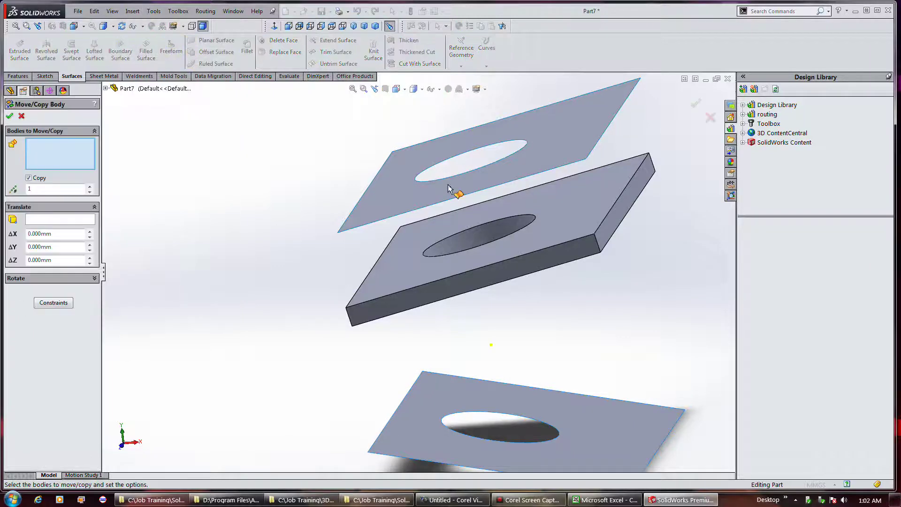
{"action": "left_click", "coordinate": [408, 268]}
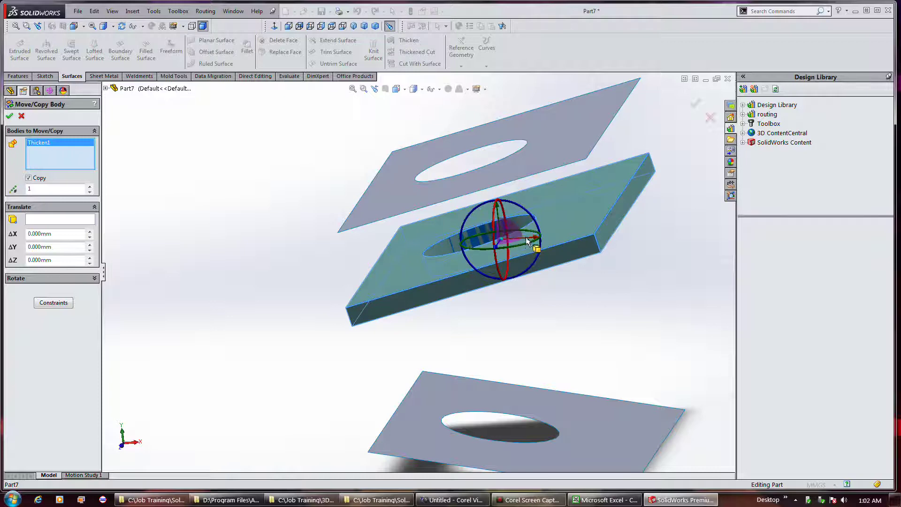
{"action": "left_click_drag", "start_coordinate": [529, 242], "coordinate": [247, 238]}
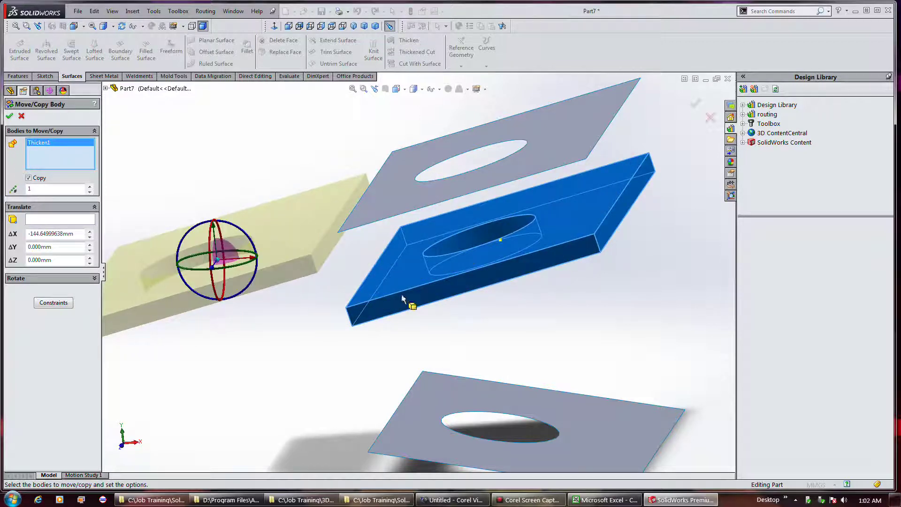
{"action": "left_click", "coordinate": [39, 178]}
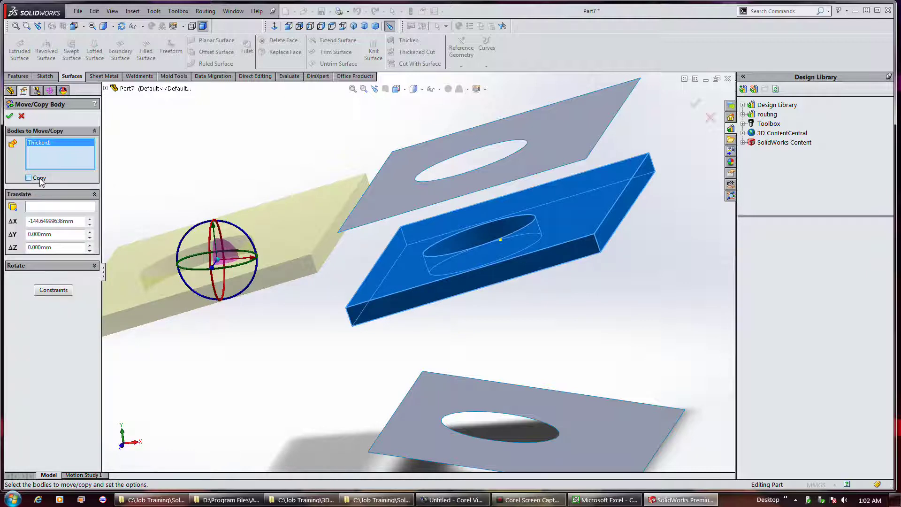
{"action": "left_click", "coordinate": [12, 118]}
{"action": "middle_click_drag", "start_coordinate": [425, 289], "coordinate": [464, 271]}
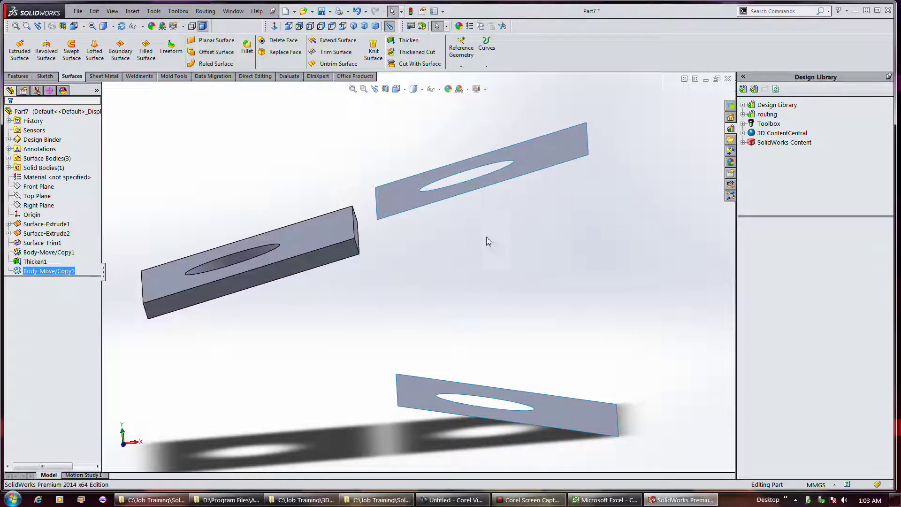
{"action": "mouse_move", "coordinate": [551, 203]}
{"action": "middle_mouse_down"}
{"action": "mouse_move", "coordinate": [551, 218]}
{"action": "mouse_move", "coordinate": [550, 207]}
{"action": "mouse_move", "coordinate": [540, 213]}
{"action": "middle_mouse_up"}
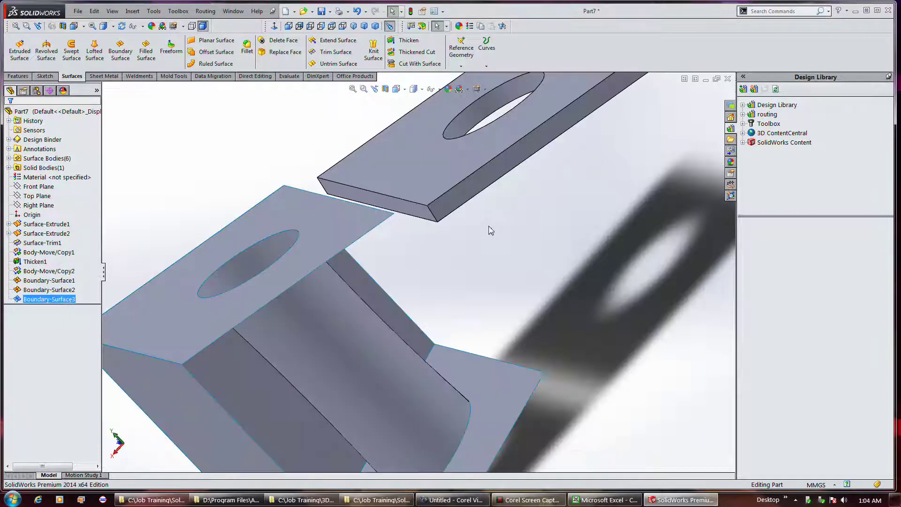
Try to span a boundary surface between the facing outer edges of the two sloped surfaces on the open side, and clear the selected profiles
{"action": "scroll", "coordinate": [490, 228], "scroll_direction": "up", "scroll_amount": 2}
{"action": "middle_click_drag", "start_coordinate": [488, 227], "coordinate": [540, 278]}
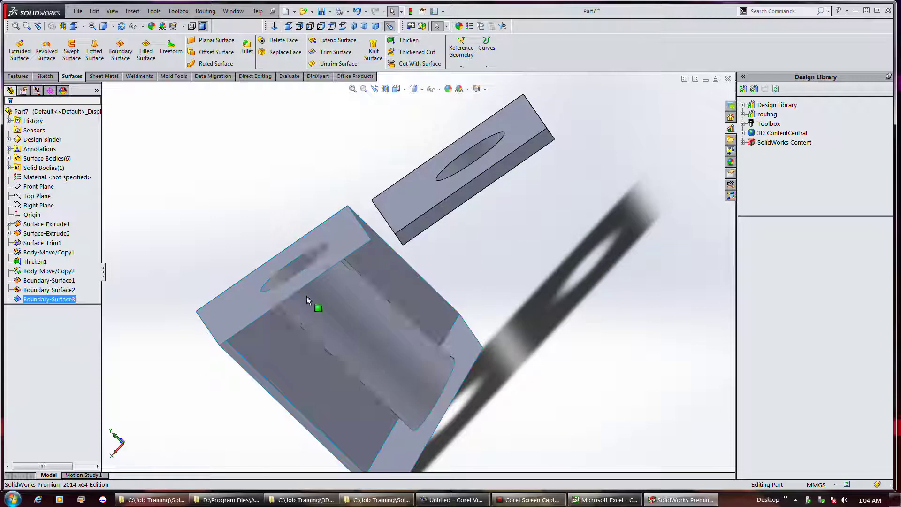
{"action": "left_click", "coordinate": [111, 55]}
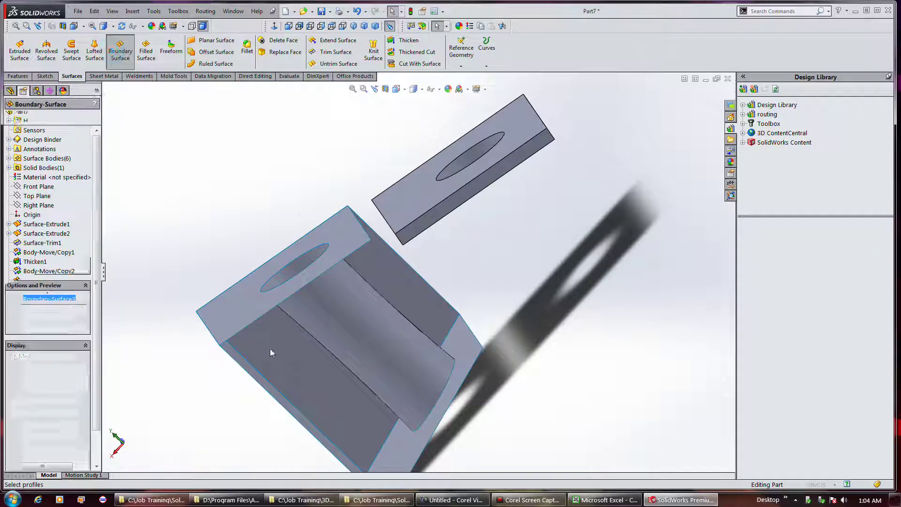
{"action": "left_click", "coordinate": [238, 333]}
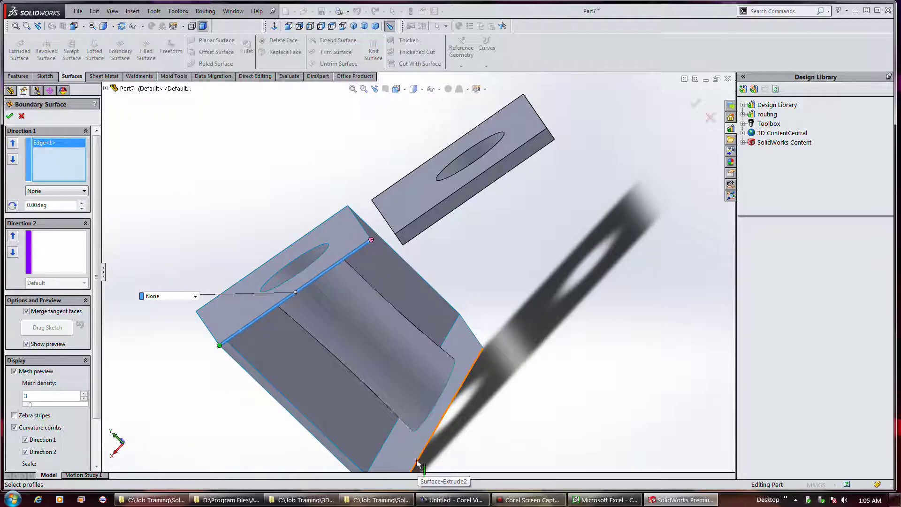
{"action": "left_click", "coordinate": [471, 377]}
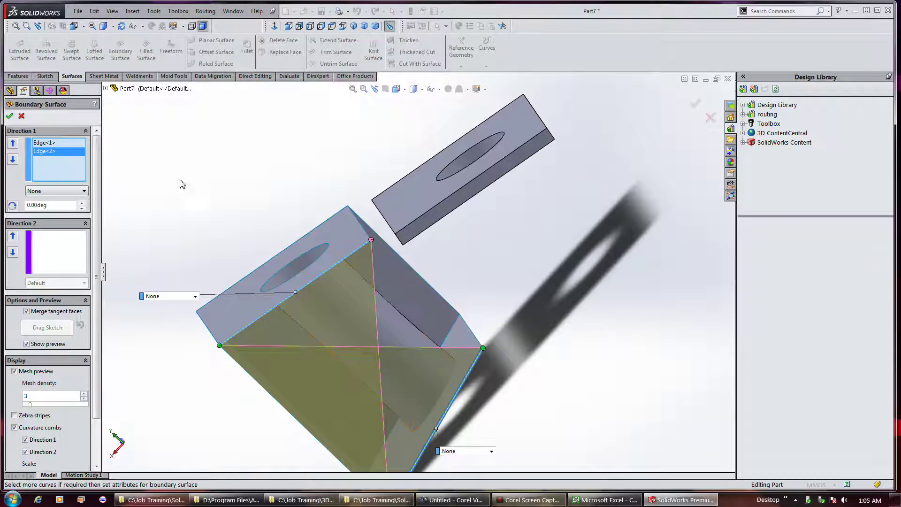
{"action": "right_click", "coordinate": [57, 152]}
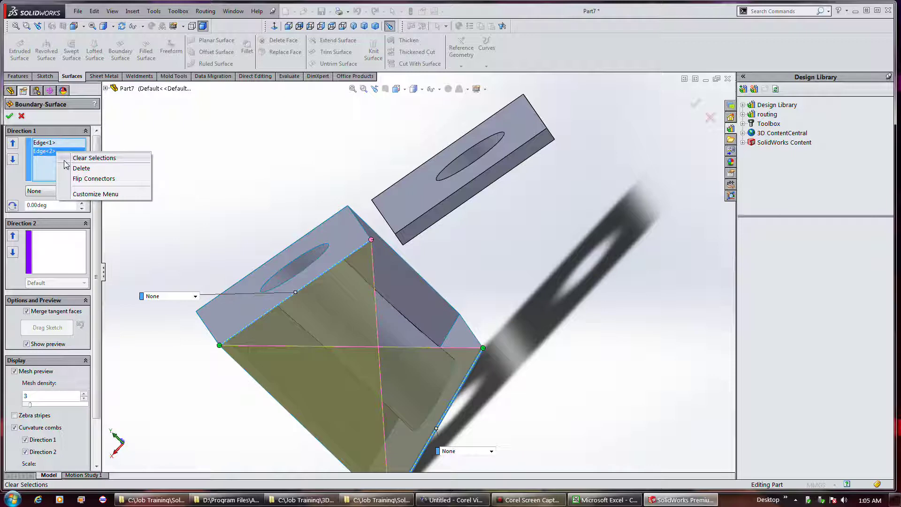
{"action": "left_click", "coordinate": [76, 157]}
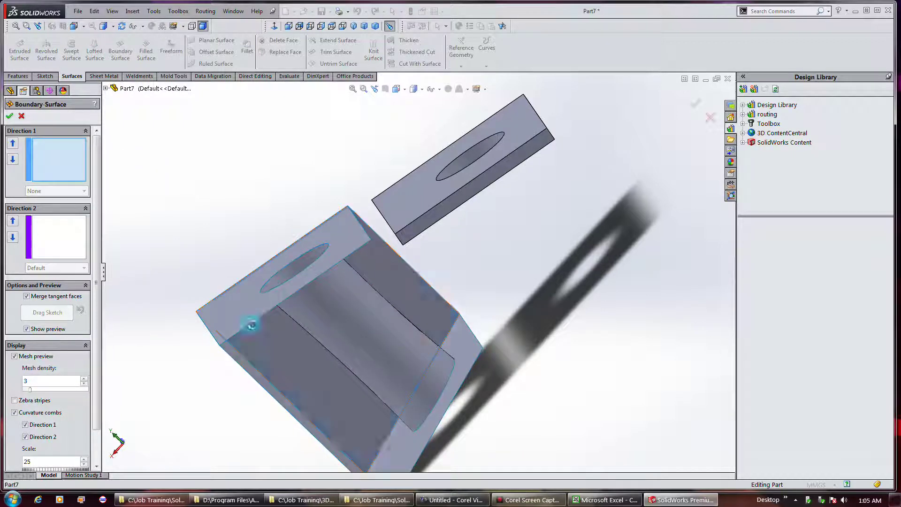
{"action": "left_click", "coordinate": [253, 327]}
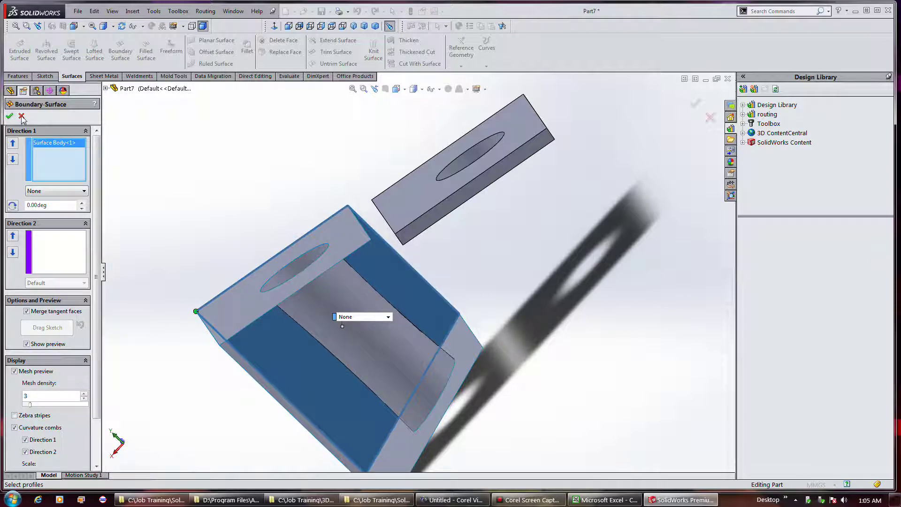
{"action": "right_click", "coordinate": [74, 161]}
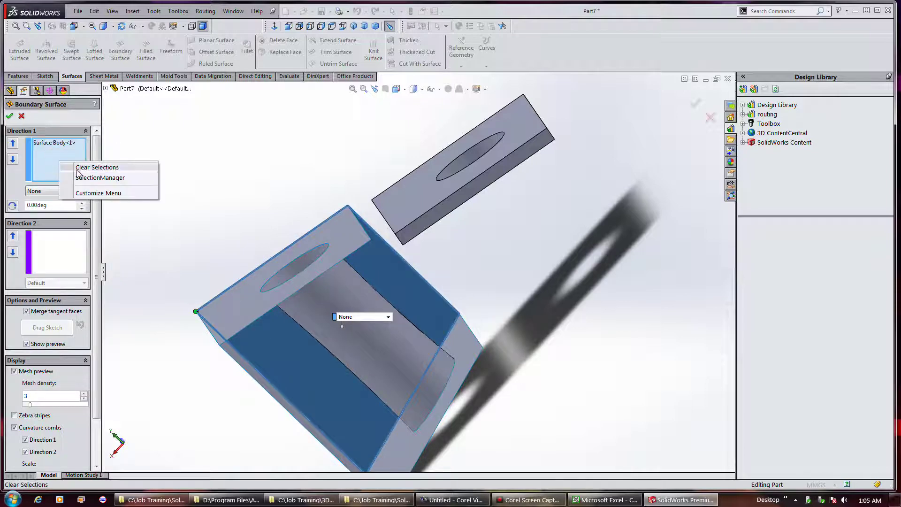
{"action": "left_click", "coordinate": [89, 167]}
Create a boundary surface between the facing outer edges of the two sloped surfaces on the open side
{"action": "left_click", "coordinate": [258, 327]}
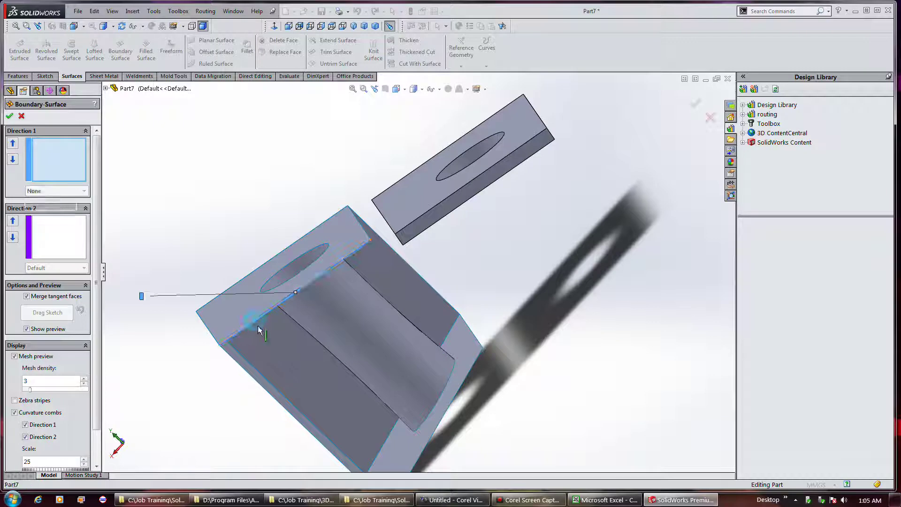
{"action": "left_click", "coordinate": [414, 469]}
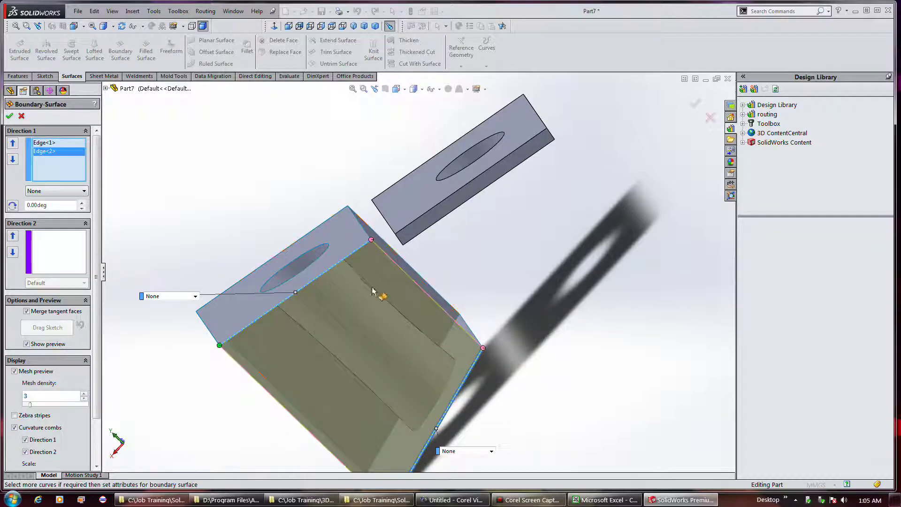
{"action": "middle_click_drag", "start_coordinate": [531, 261], "coordinate": [137, 159]}
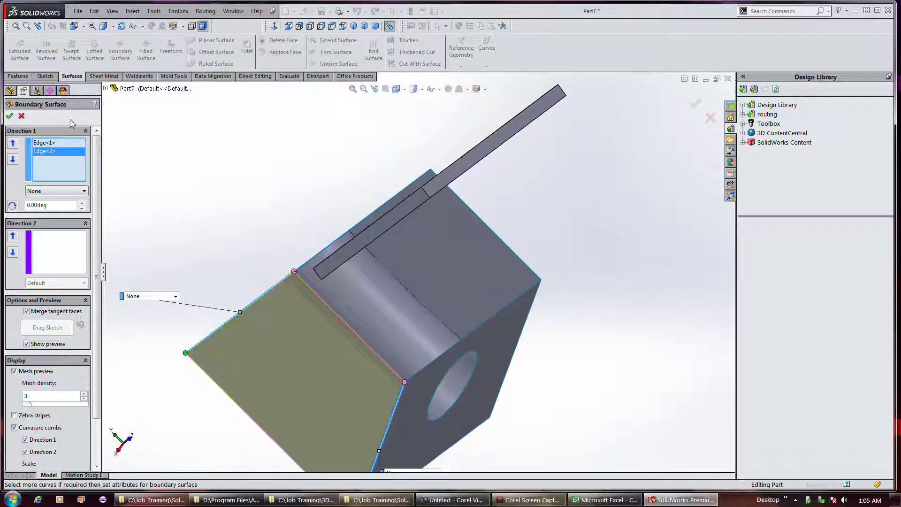
{"action": "left_click", "coordinate": [9, 116]}
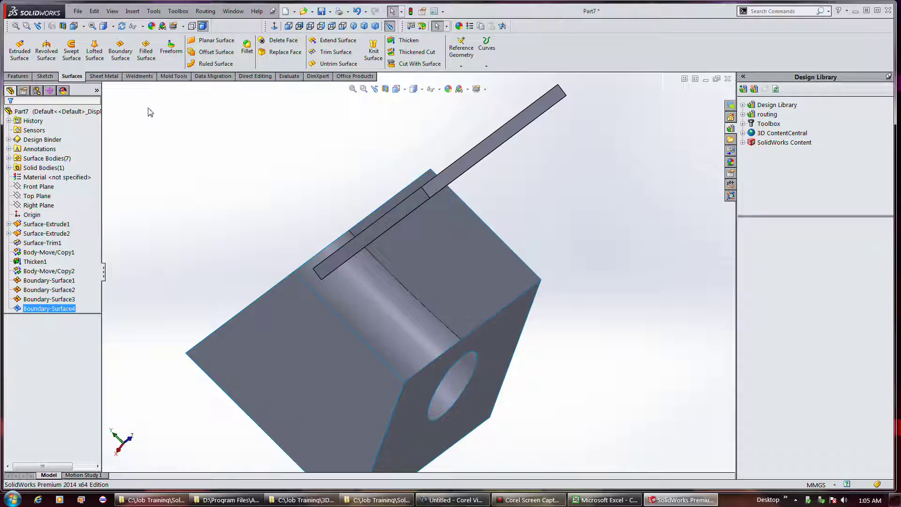
Close the last open side with a lofted surface between the facing edges of the upper and lower sloped surfaces
{"action": "left_click", "coordinate": [94, 51]}
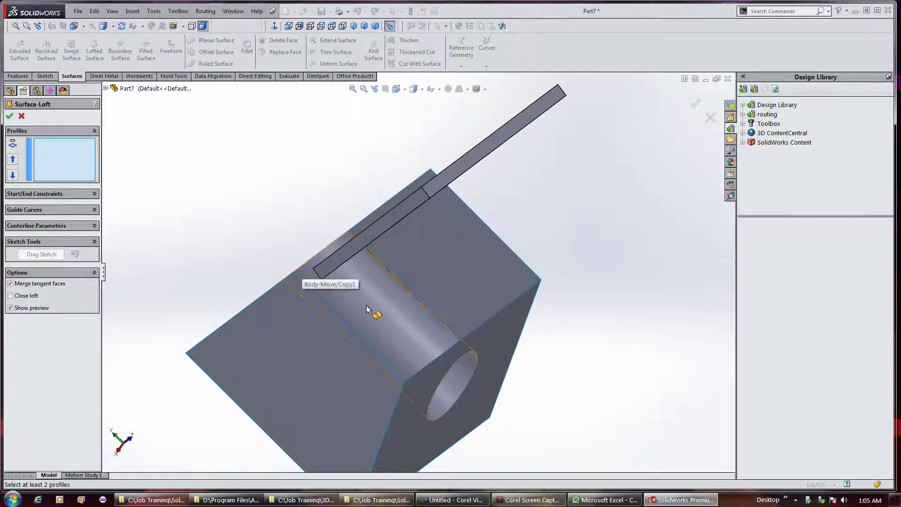
{"action": "left_click", "coordinate": [303, 266]}
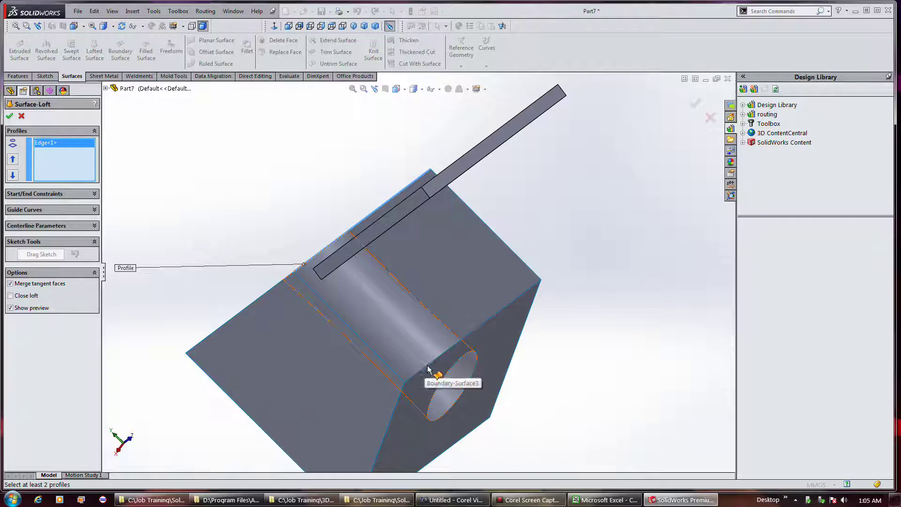
{"action": "left_click", "coordinate": [428, 368]}
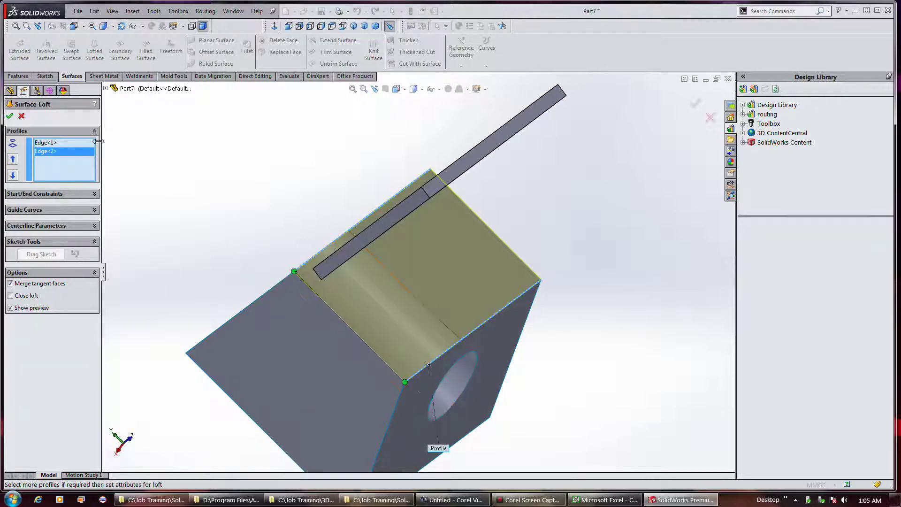
{"action": "left_click", "coordinate": [10, 116]}
Inspect the closed shape from several angles and expand the list of its surface bodies
{"action": "middle_click_drag", "start_coordinate": [175, 125], "coordinate": [306, 156]}
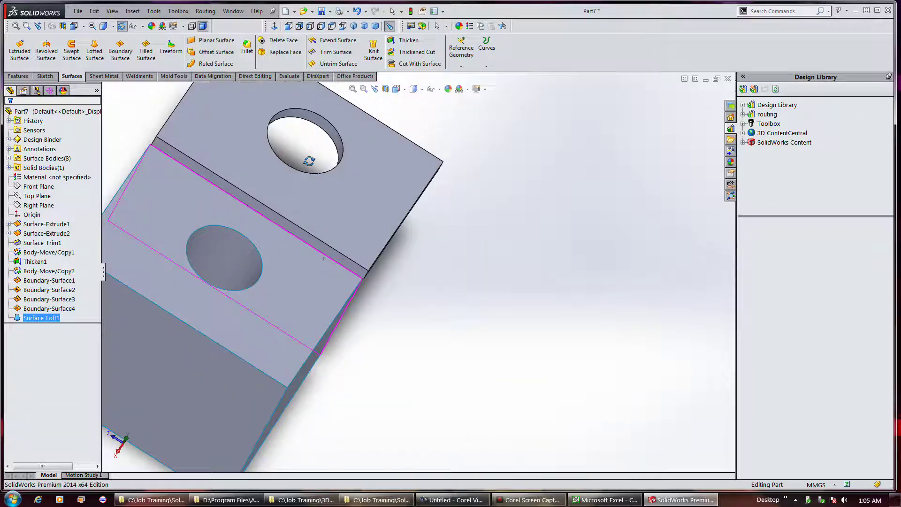
{"action": "scroll", "coordinate": [446, 212], "scroll_direction": "up", "scroll_amount": 2}
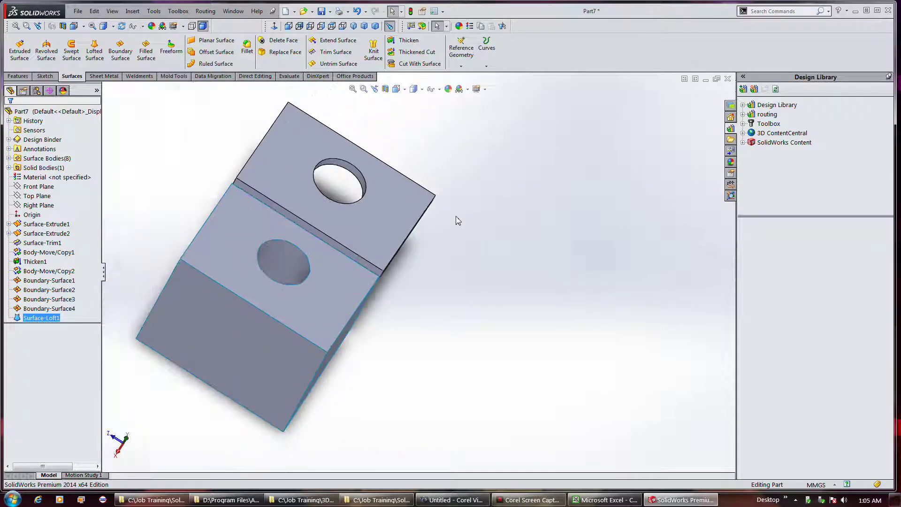
{"action": "left_click", "coordinate": [47, 160]}
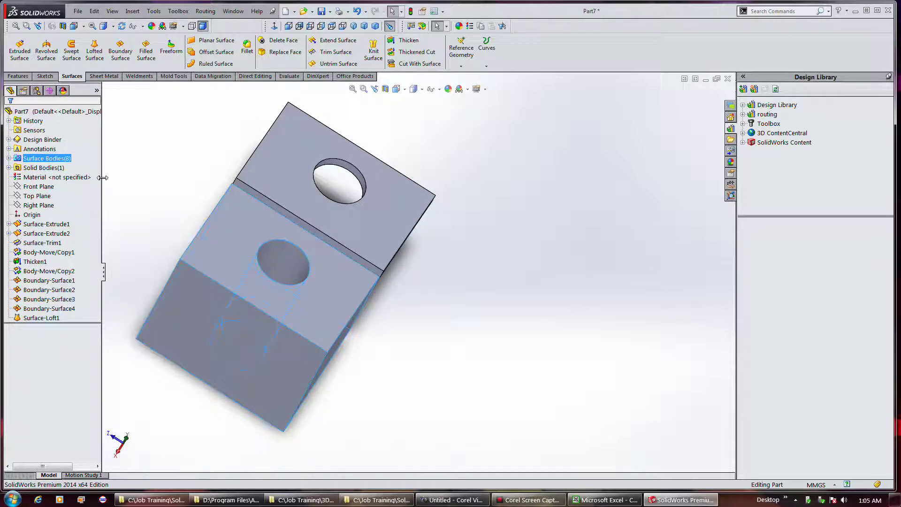
{"action": "left_click", "coordinate": [8, 158]}
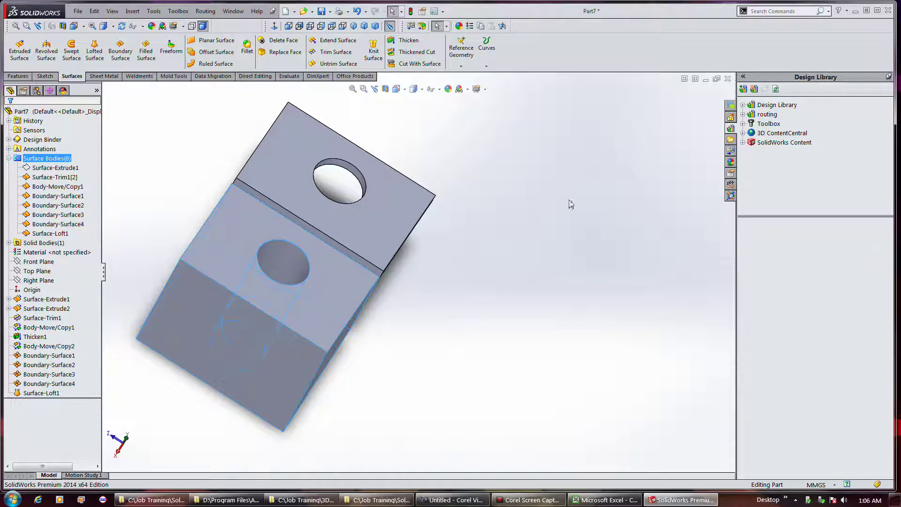
{"action": "middle_click_drag", "start_coordinate": [573, 213], "coordinate": [517, 155]}
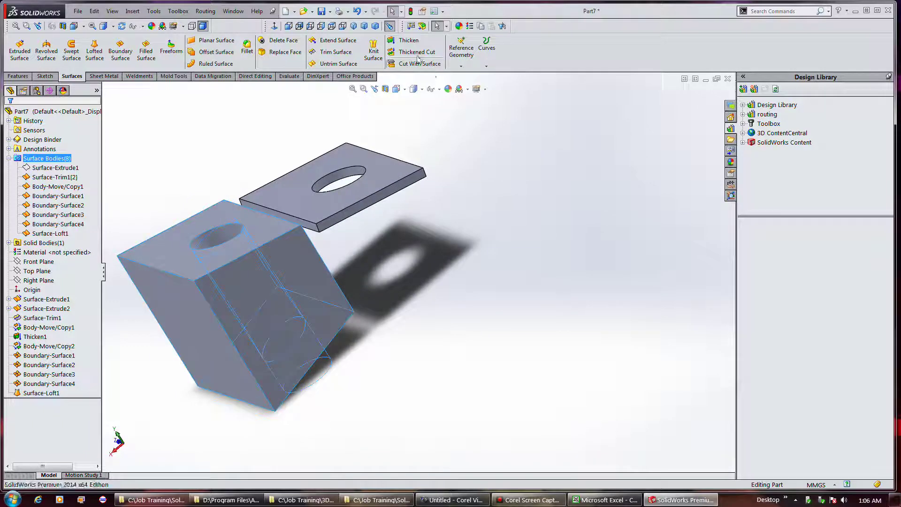
Try to select all surfaces of the closed shape together for a 10 mm Thicken, and clear the selection
{"action": "left_click", "coordinate": [409, 43]}
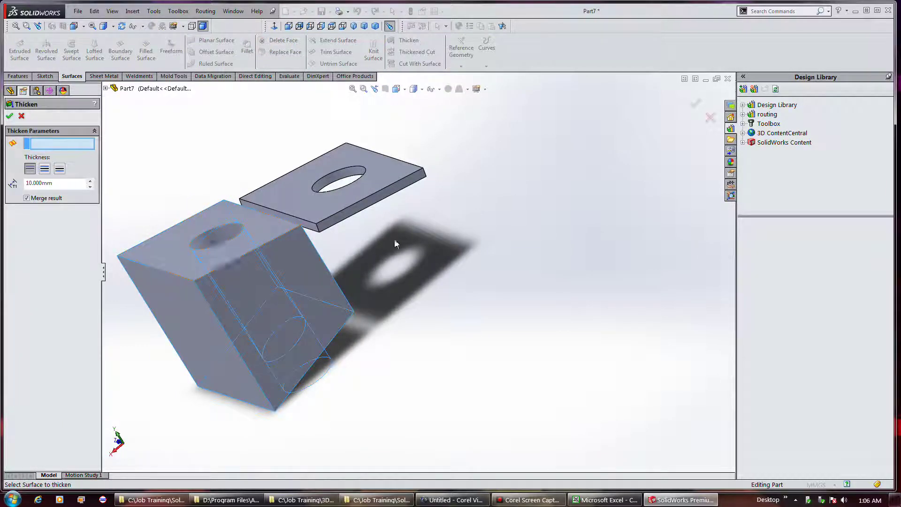
{"action": "scroll", "coordinate": [392, 239], "scroll_direction": "up", "scroll_amount": 3}
{"action": "left_click_drag", "start_coordinate": [176, 178], "coordinate": [398, 409]}
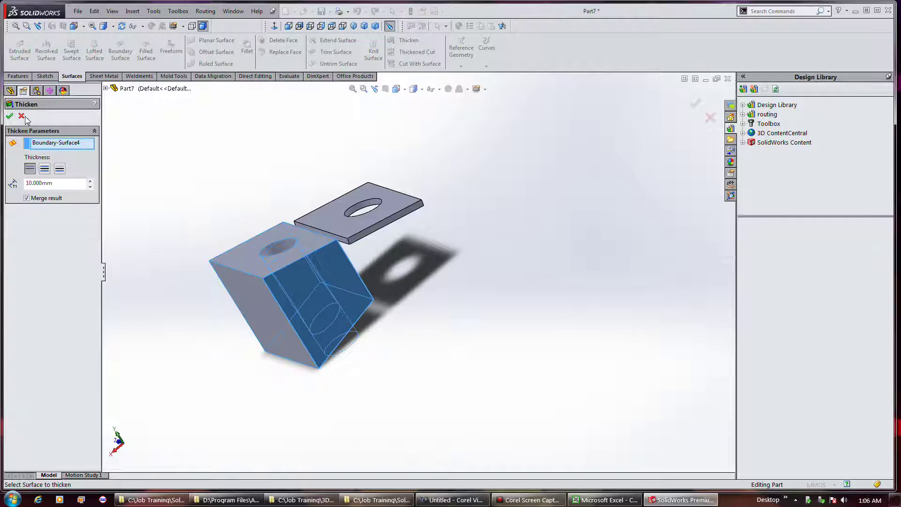
{"action": "right_click", "coordinate": [43, 143]}
{"action": "left_click", "coordinate": [54, 147]}
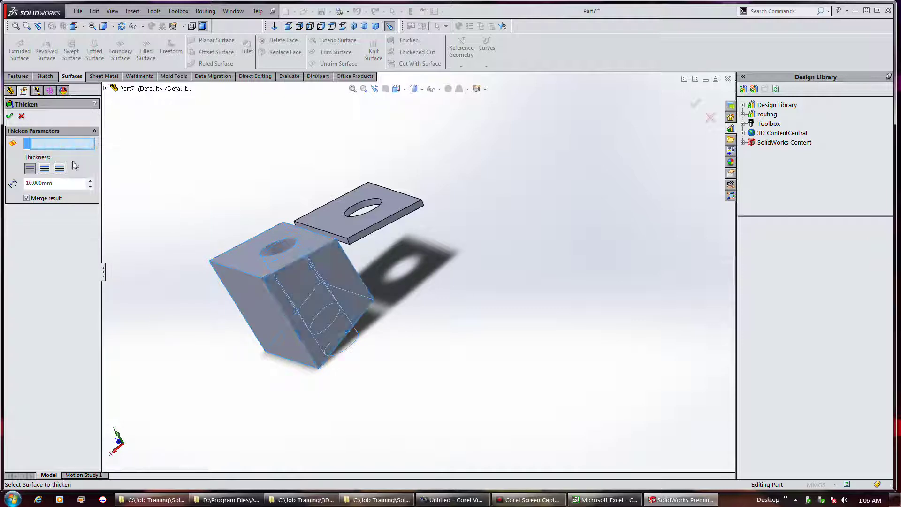
Try to collect the upper sloped surface and the adjoining surfaces one by one for Thicken, and clear the selection
{"action": "left_click", "coordinate": [240, 261]}
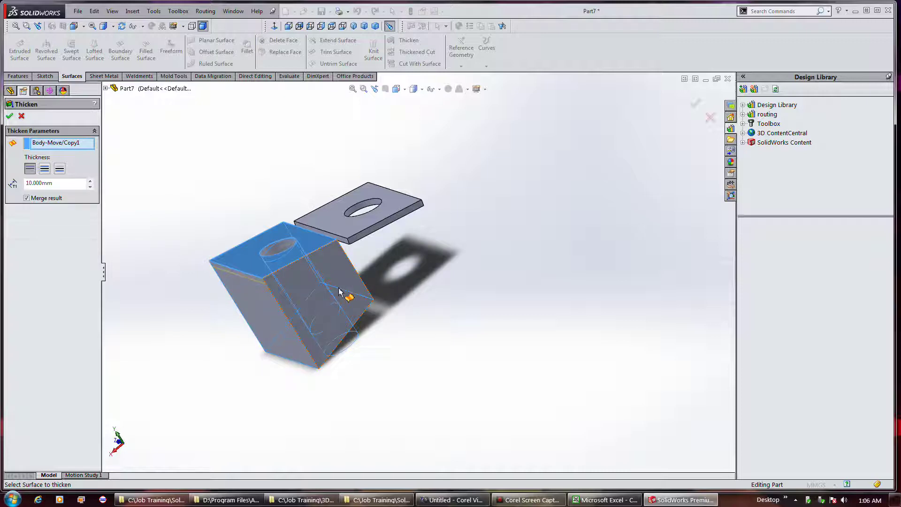
{"action": "middle_click_drag", "start_coordinate": [432, 278], "coordinate": [377, 288]}
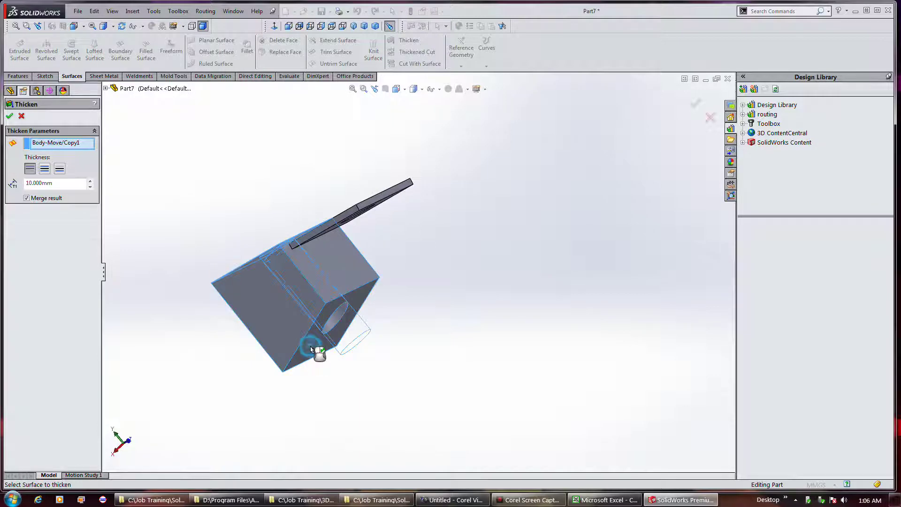
{"action": "mouse_move", "coordinate": [361, 276]}
{"action": "middle_mouse_down"}
{"action": "mouse_move", "coordinate": [264, 340]}
{"action": "mouse_move", "coordinate": [350, 280]}
{"action": "middle_mouse_up"}
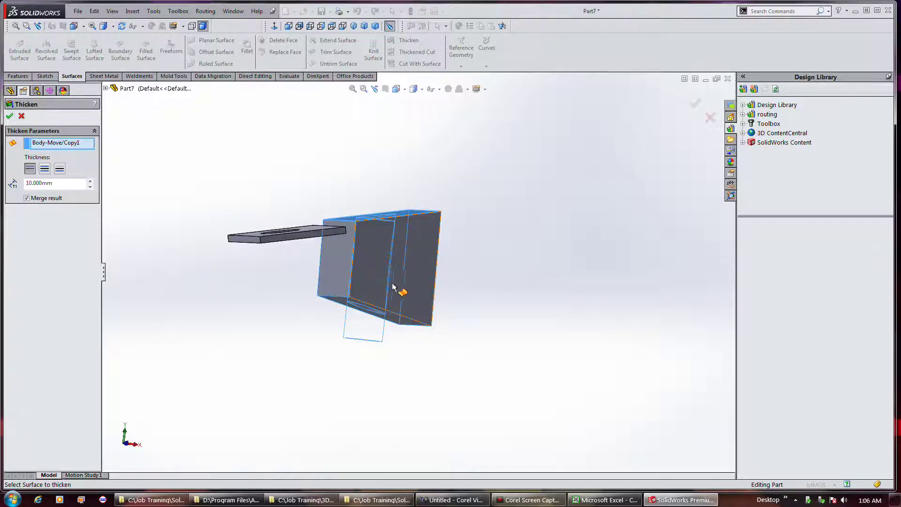
{"action": "middle_click_drag", "start_coordinate": [366, 196], "coordinate": [370, 167]}
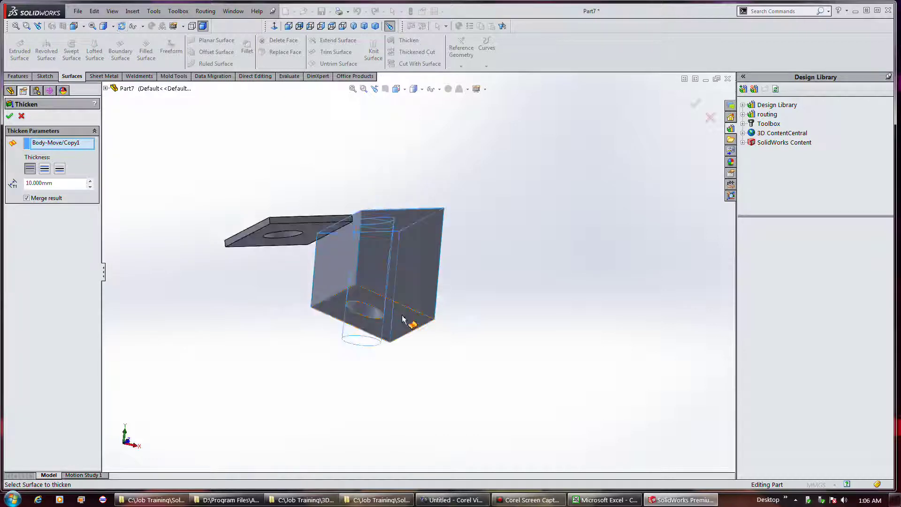
{"action": "right_click", "coordinate": [67, 148]}
{"action": "left_click", "coordinate": [89, 149]}
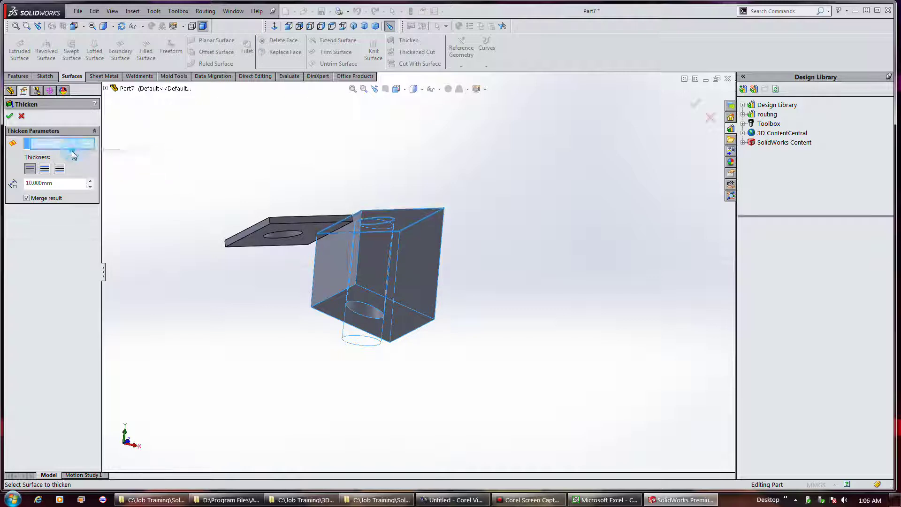
Try to choose several boundary surfaces for Thicken from the list of surface bodies, starting with Boundary-Surface4
{"action": "left_click", "coordinate": [105, 88]}
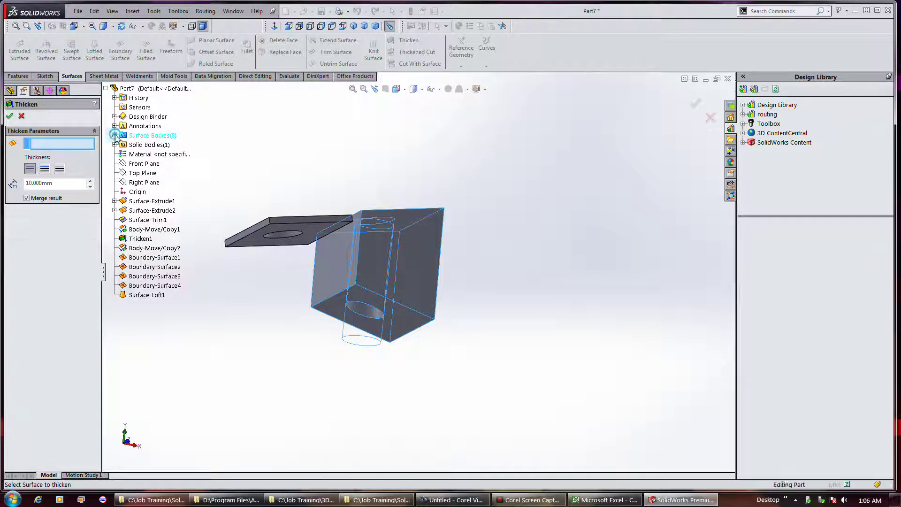
{"action": "left_click", "coordinate": [114, 135]}
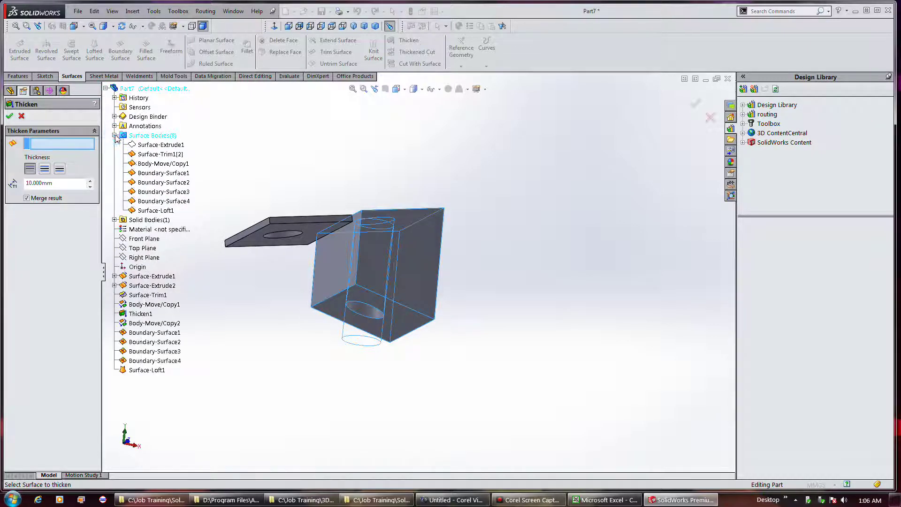
{"action": "left_click", "coordinate": [153, 201]}
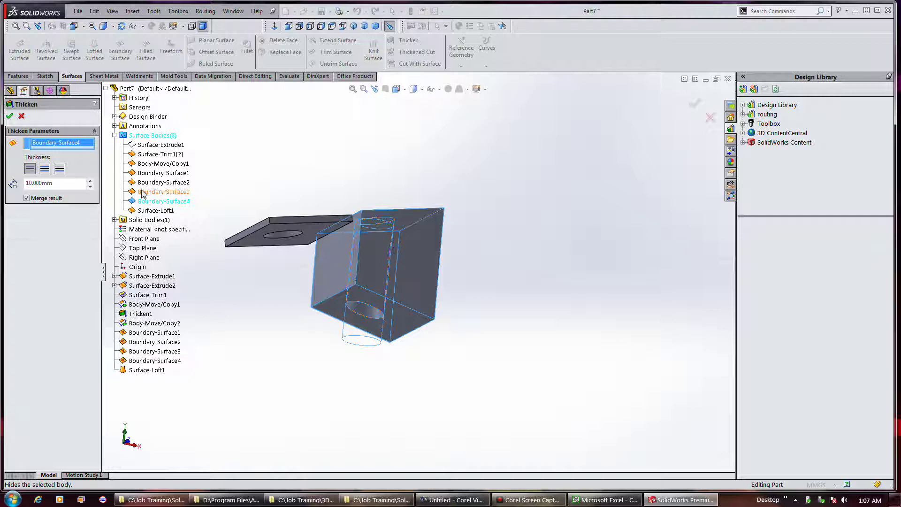
{"action": "left_click_drag", "start_coordinate": [143, 188], "coordinate": [147, 196]}
{"action": "left_click", "coordinate": [146, 183]}
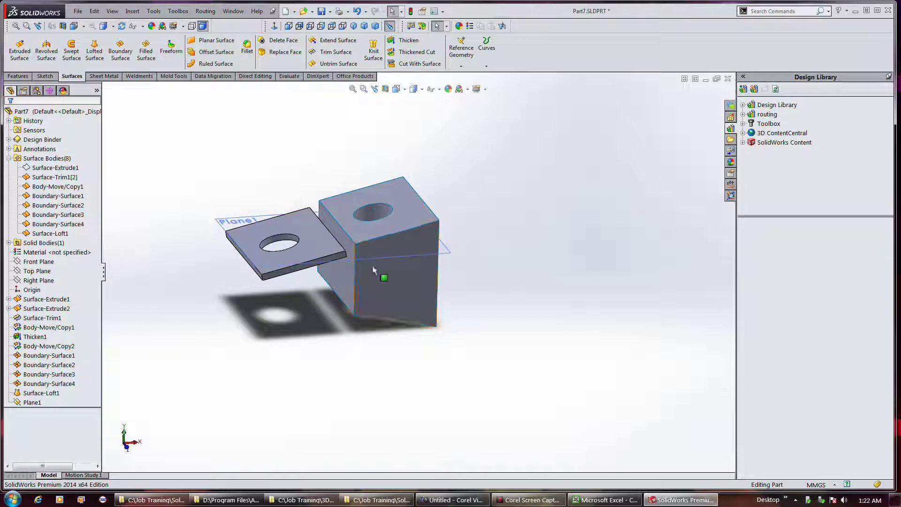
Create a reference plane parallel to Plane1, offset about 105.72 mm above it
{"action": "left_click", "coordinate": [264, 222]}
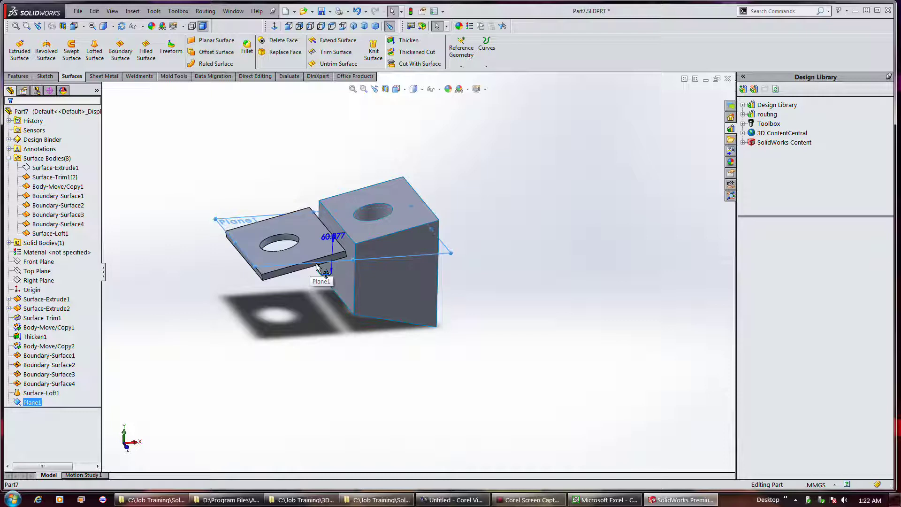
{"action": "left_click_drag", "start_coordinate": [316, 265], "coordinate": [324, 202], "text": "ctrl"}
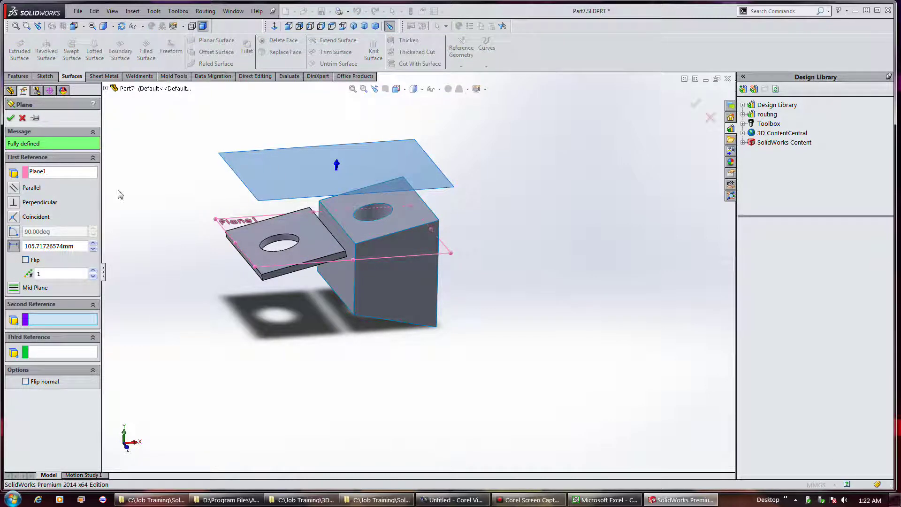
{"action": "left_click", "coordinate": [10, 117]}
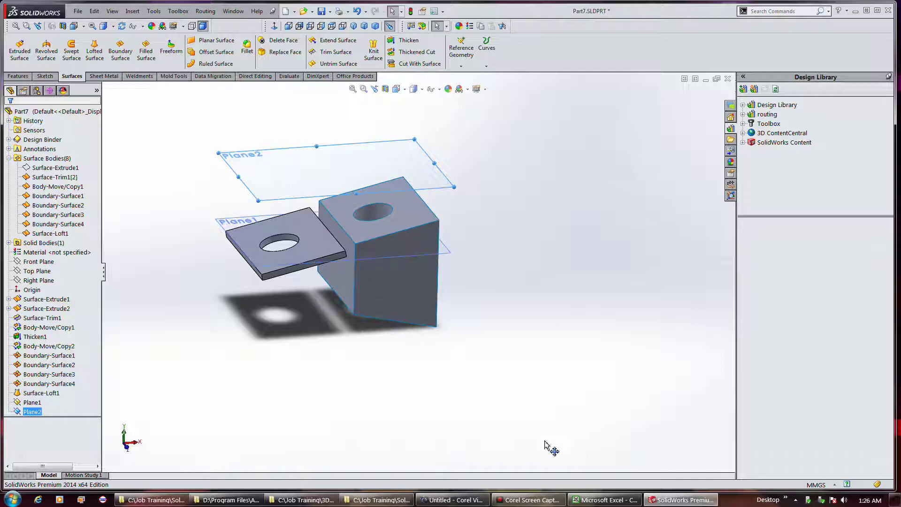
{"action": "mouse_move", "coordinate": [520, 501]}
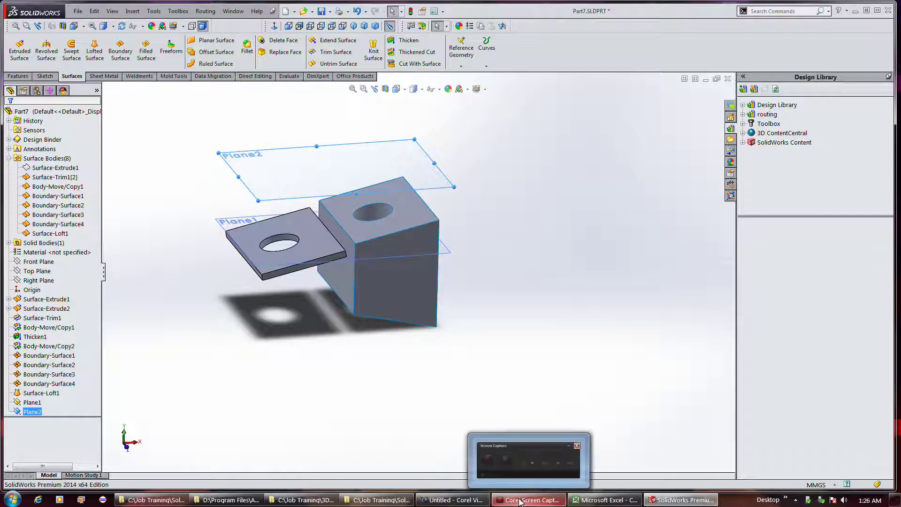